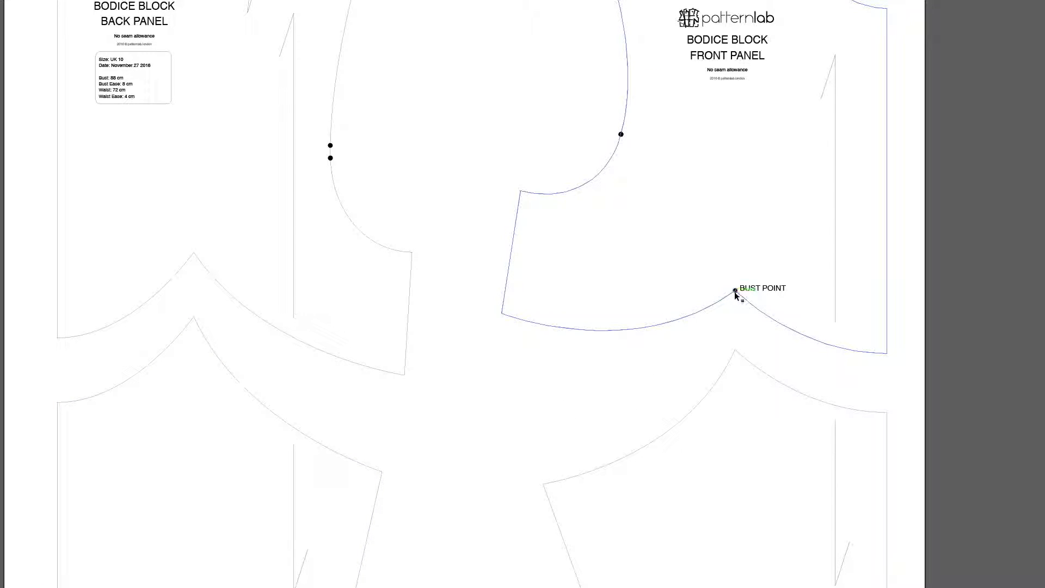
Display the rulers around the bodice pattern and check that their units are centimetres
{"action": "left_click_drag", "start_coordinate": [472, 252], "coordinate": [470, 281]}
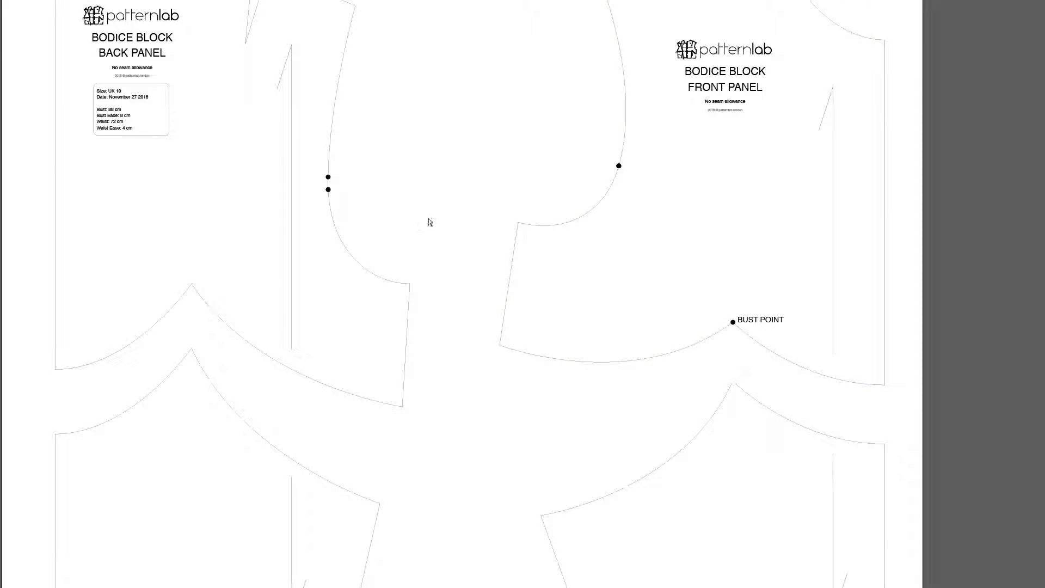
{"action": "left_click_drag", "start_coordinate": [452, 200], "coordinate": [435, 236]}
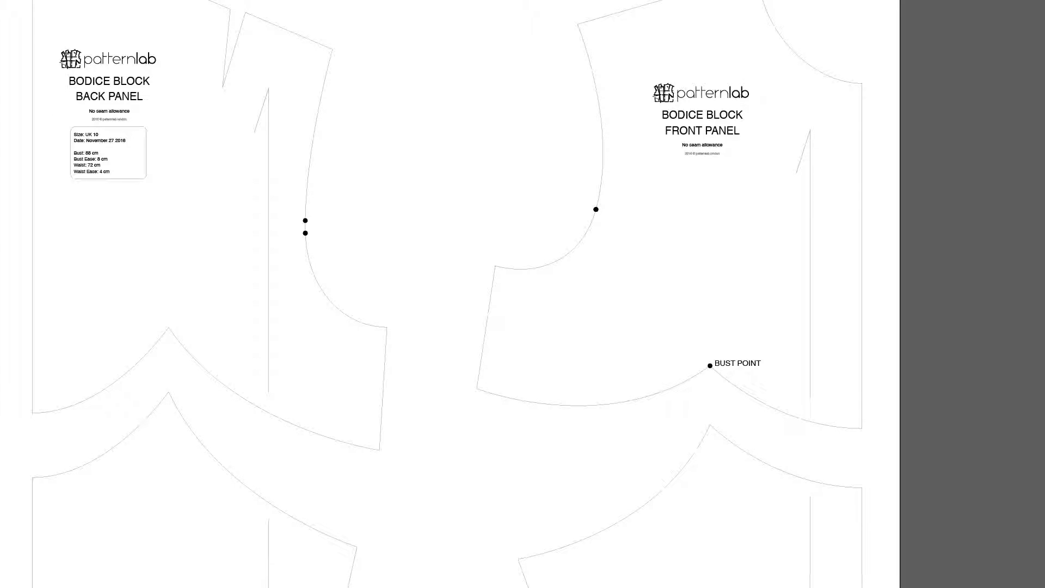
{"action": "left_click", "coordinate": [79, 0]}
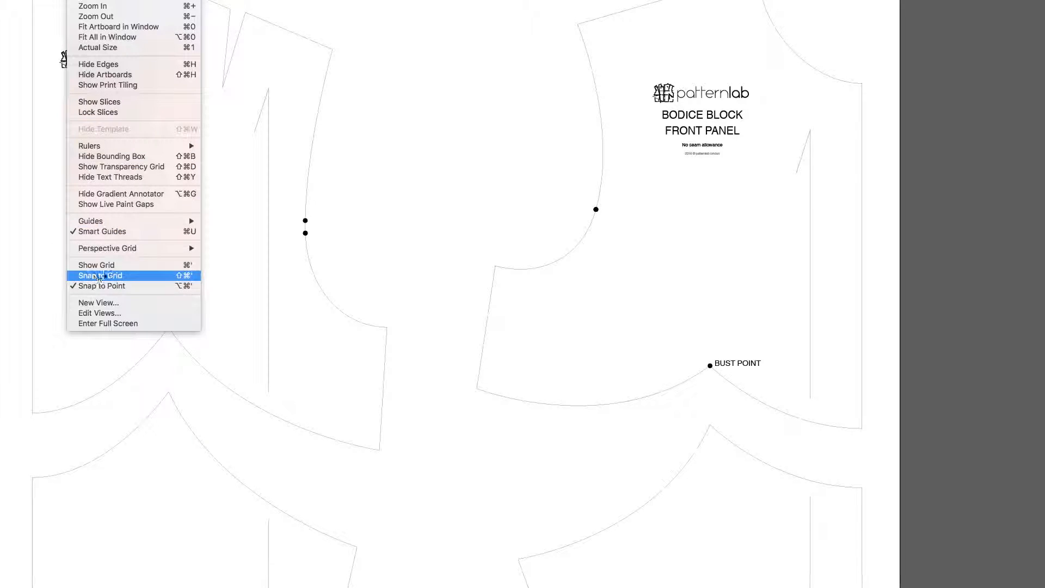
{"action": "mouse_move", "coordinate": [108, 146]}
{"action": "left_click", "coordinate": [239, 145]}
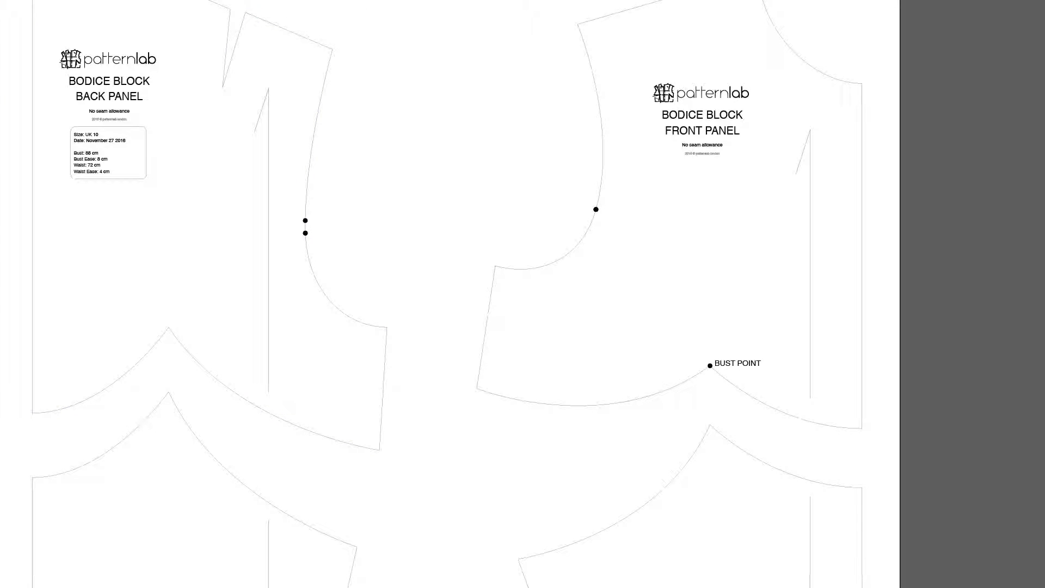
{"action": "right_click", "coordinate": [396, 1]}
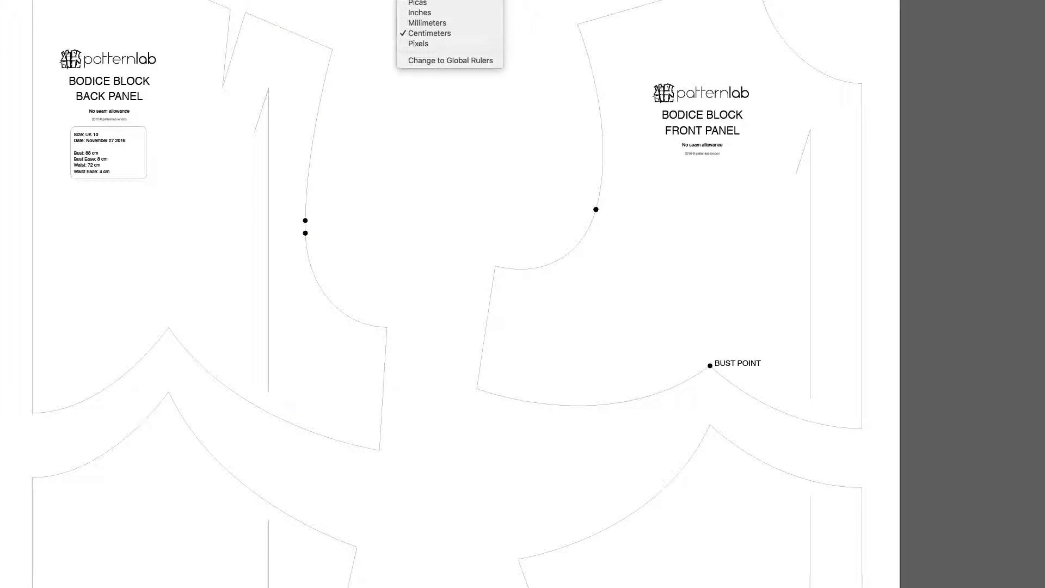
{"action": "left_click", "coordinate": [427, 23]}
{"action": "right_click", "coordinate": [396, 1]}
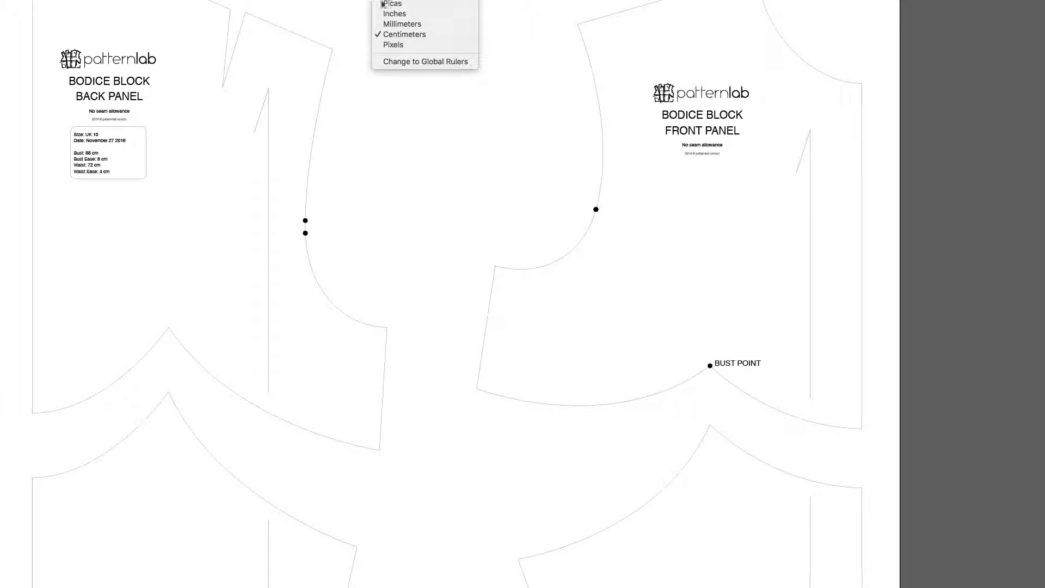
{"action": "left_click", "coordinate": [354, 25]}
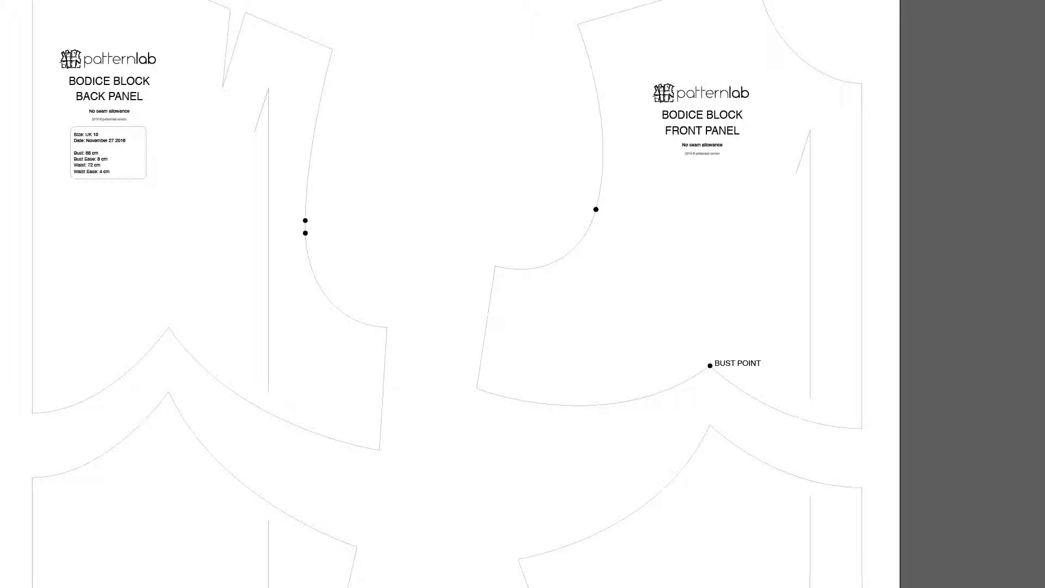
Draw a horizontal line about 14 cm long between the back and front panels with a black 000000 stroke
{"action": "double_click", "coordinate": [1, 450]}
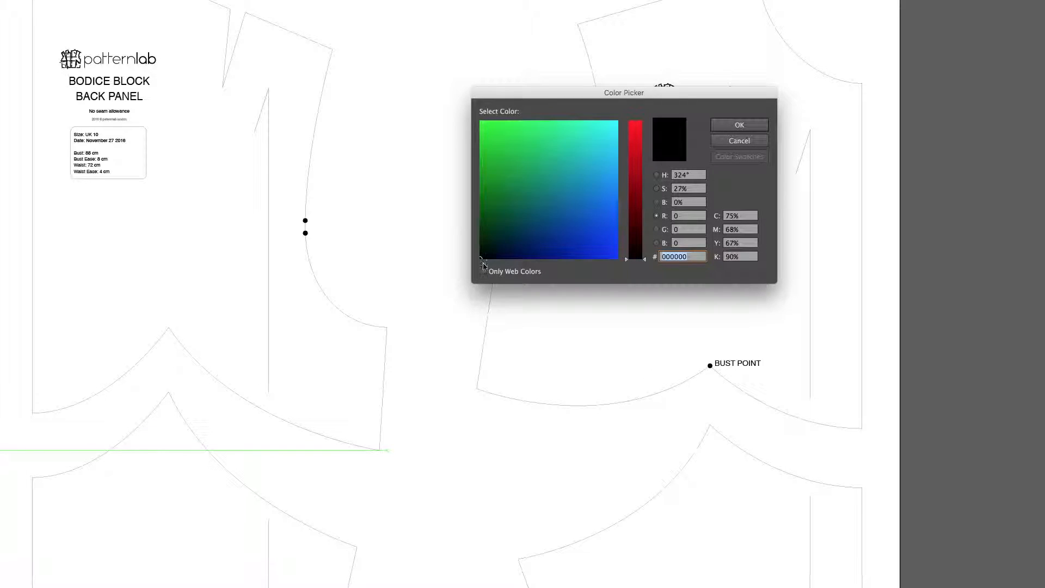
{"action": "left_click", "coordinate": [740, 125]}
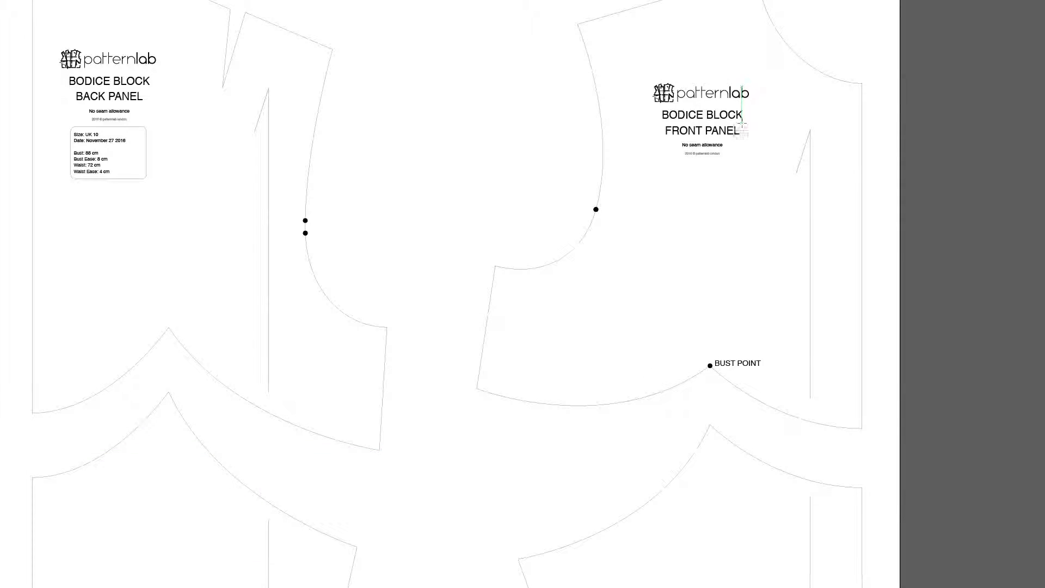
{"action": "mouse_move", "coordinate": [337, 154]}
{"action": "left_mouse_down"}
{"action": "mouse_move", "coordinate": [426, 156]}
{"action": "mouse_move", "coordinate": [455, 217]}
{"action": "mouse_move", "coordinate": [494, 170]}
{"action": "mouse_move", "coordinate": [495, 186]}
{"action": "mouse_move", "coordinate": [496, 160]}
{"action": "mouse_move", "coordinate": [389, 223]}
{"action": "mouse_move", "coordinate": [407, 219]}
{"action": "mouse_move", "coordinate": [357, 265]}
{"action": "mouse_move", "coordinate": [492, 164]}
{"action": "mouse_move", "coordinate": [553, 155]}
{"action": "left_mouse_up"}
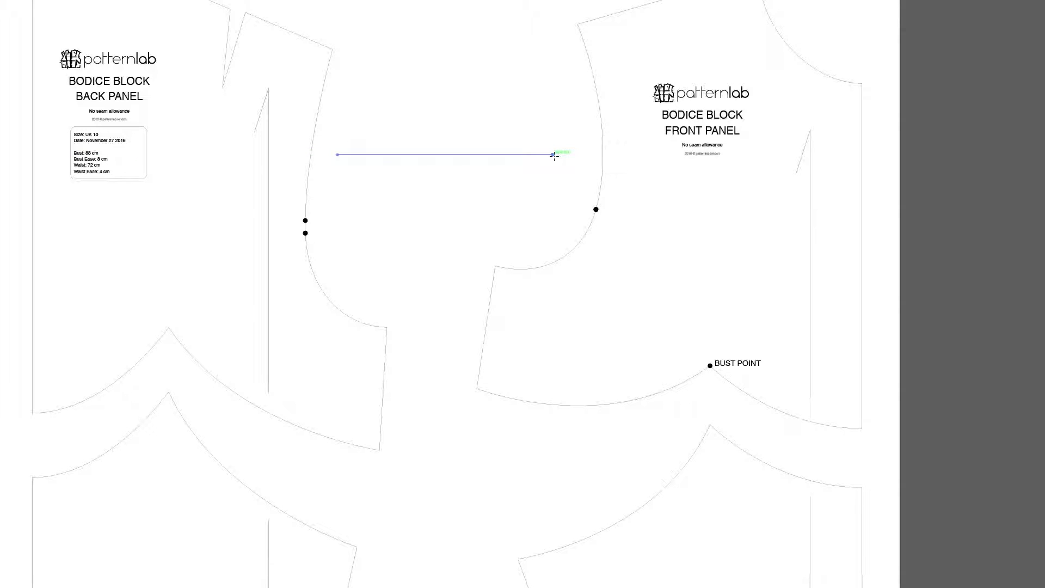
{"action": "left_click", "coordinate": [2, 49]}
{"action": "key", "text": "Delete"}
{"action": "key", "text": "ctrl+z"}
{"action": "left_click", "coordinate": [506, 156]}
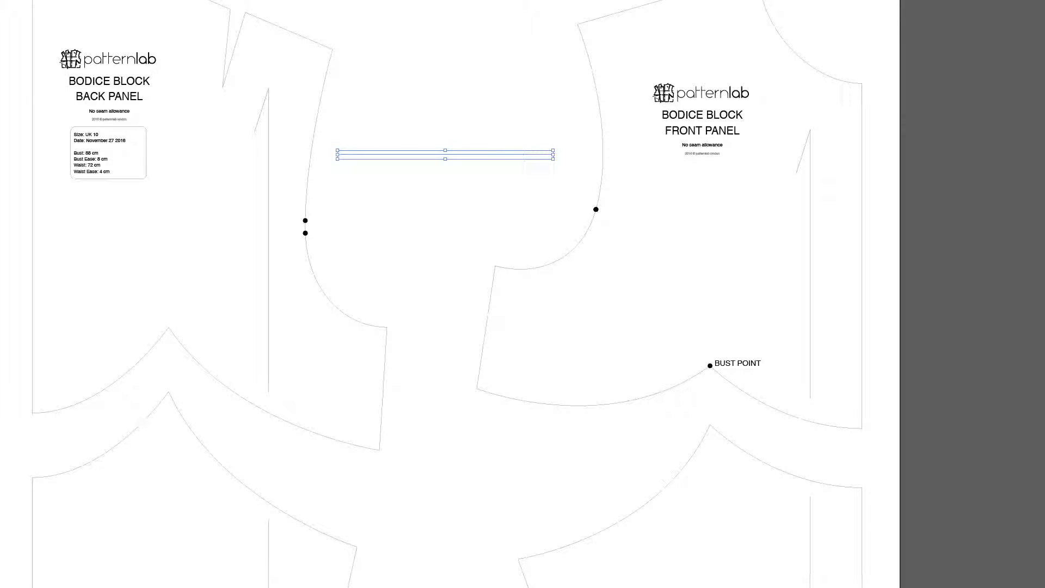
Select the horizontal line and open the Move options for it, keeping the horizontal offset at 0 cm
{"action": "left_click_drag", "start_coordinate": [496, 145], "coordinate": [438, 189]}
{"action": "left_click", "coordinate": [461, 179]}
{"action": "left_click", "coordinate": [489, 154]}
{"action": "left_click_drag", "start_coordinate": [517, 116], "coordinate": [409, 211]}
{"action": "key", "text": "Return"}
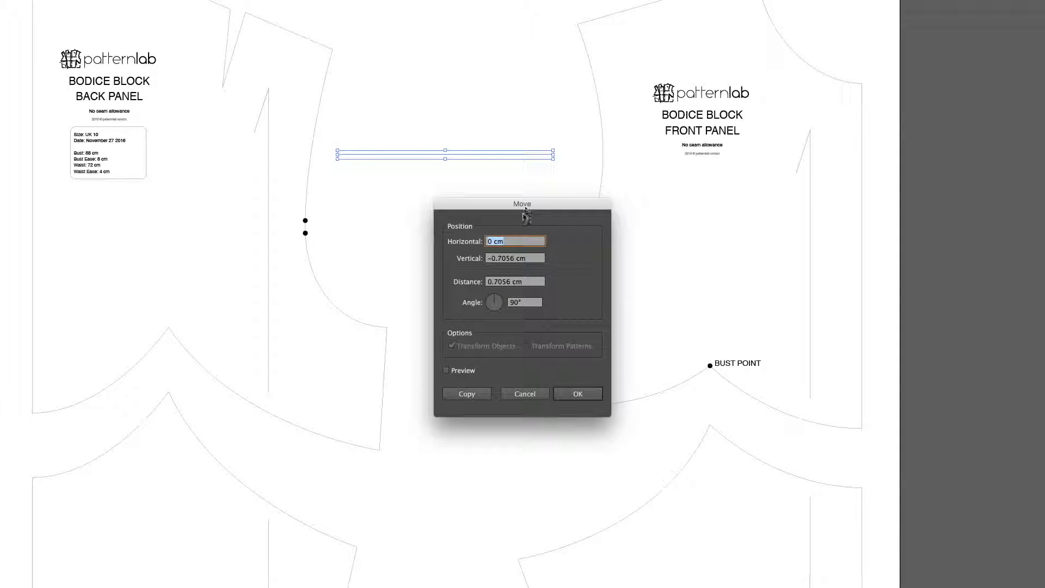
{"action": "left_click", "coordinate": [514, 241]}
{"action": "left_click_drag", "start_coordinate": [520, 241], "coordinate": [476, 241]}
{"action": "key", "text": "Tab"}
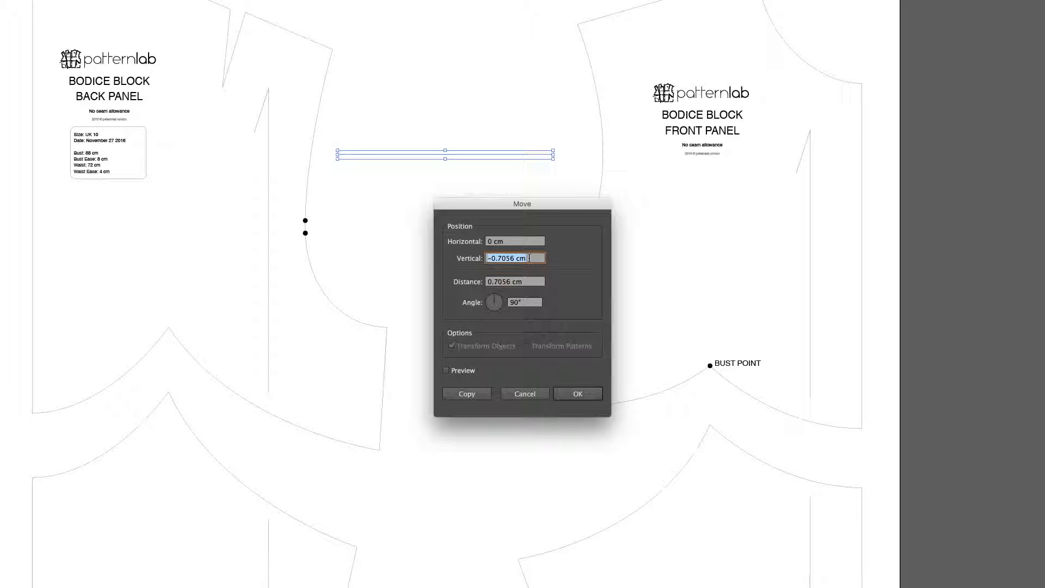
{"action": "type", "text": "1.5"}
{"action": "key", "text": "BackSpace"}
{"action": "key", "text": "BackSpace"}
{"action": "key", "text": "BackSpace"}
{"action": "type", "text": "2."}
{"action": "key", "text": "BackSpace"}
{"action": "key", "text": "BackSpace"}
{"action": "type", "text": "1.25"}
{"action": "key", "text": "BackSpace"}
{"action": "key", "text": "BackSpace"}
{"action": "key", "text": "BackSpace"}
{"action": "key", "text": "BackSpace"}
Set the vertical offset to 1 cm, preview the move and create a copy of the line
{"action": "type", "text": "1"}
{"action": "left_click", "coordinate": [445, 370]}
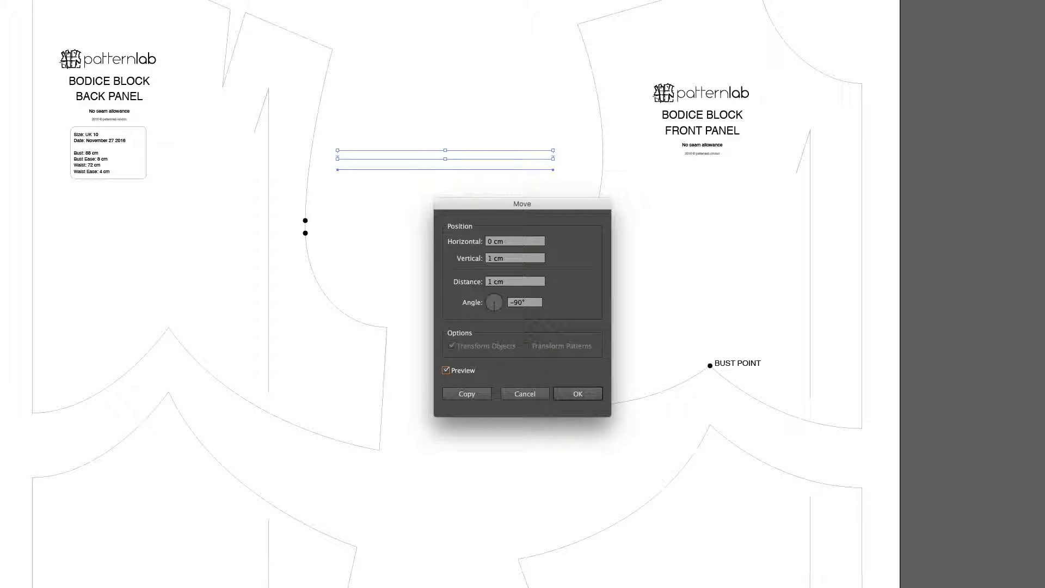
{"action": "left_click", "coordinate": [446, 370]}
{"action": "left_click", "coordinate": [464, 394]}
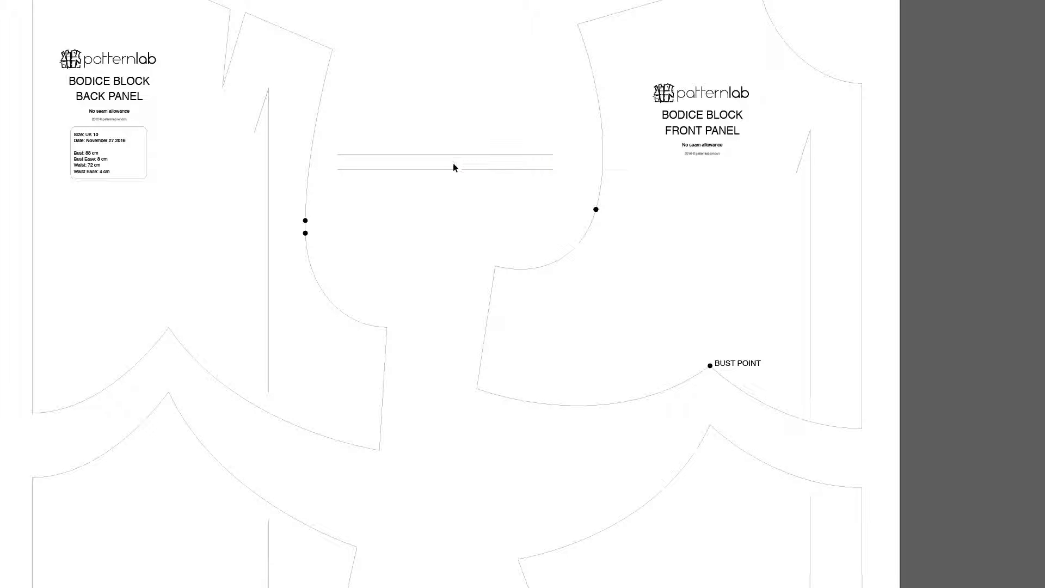
Copy the lower line another 1 cm downward with Move, previewing the offset before making the copy
{"action": "left_click", "coordinate": [425, 169]}
{"action": "left_click", "coordinate": [402, 193]}
{"action": "left_click_drag", "start_coordinate": [472, 162], "coordinate": [456, 194]}
{"action": "left_click", "coordinate": [456, 195]}
{"action": "left_click_drag", "start_coordinate": [461, 187], "coordinate": [451, 174]}
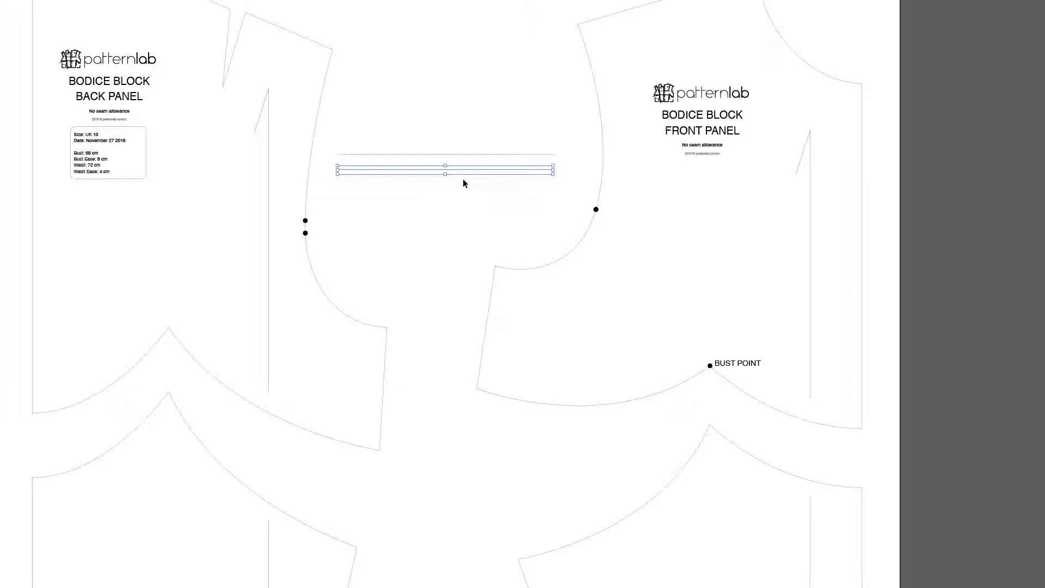
{"action": "key", "text": "Return"}
{"action": "key", "text": "Tab"}
{"action": "type", "text": "1"}
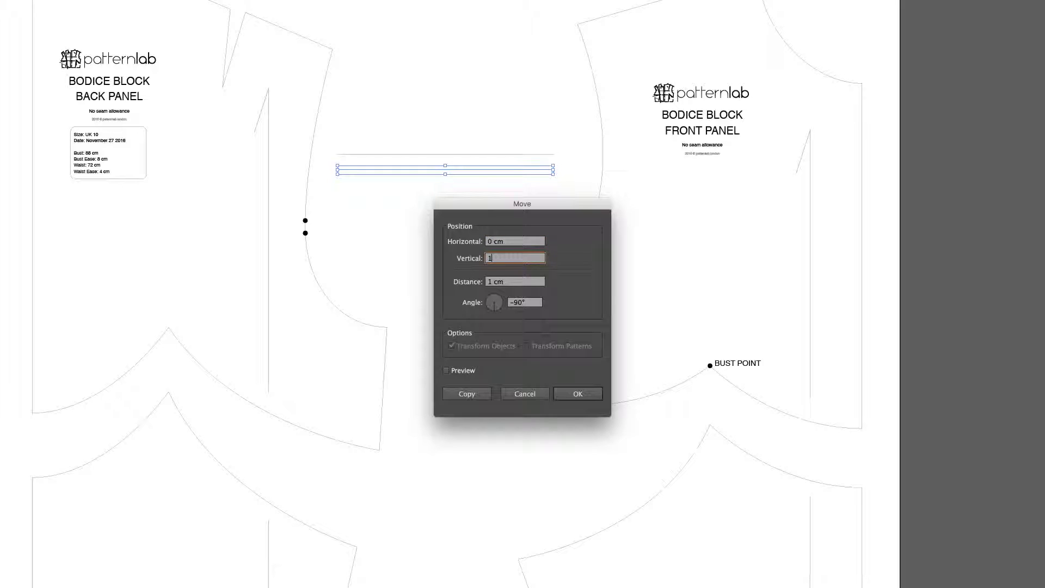
{"action": "left_click", "coordinate": [447, 372]}
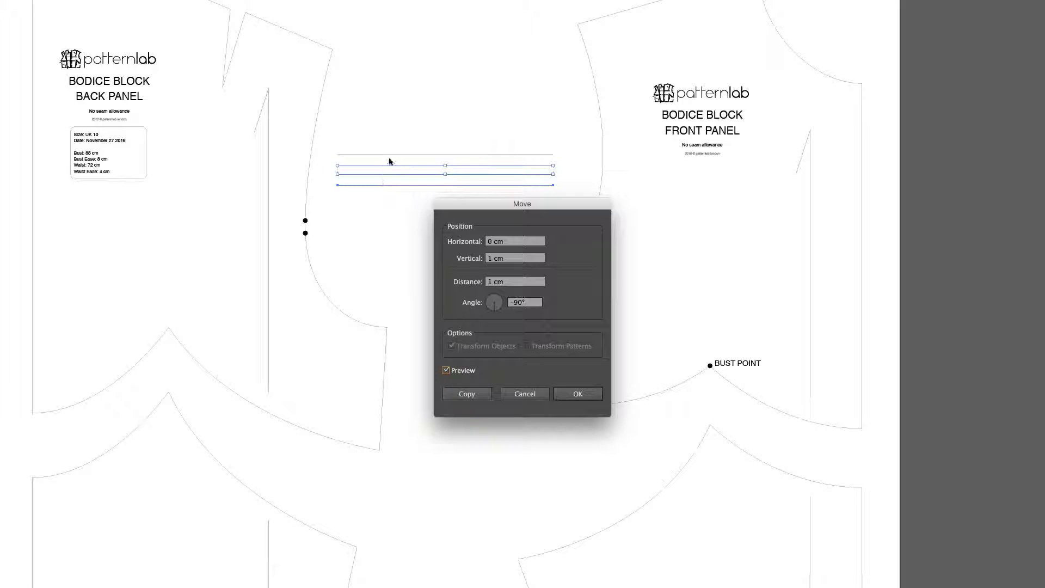
{"action": "left_click", "coordinate": [472, 395]}
Change the stroke colour of the topmost of the three parallel lines to red
{"action": "left_click_drag", "start_coordinate": [455, 126], "coordinate": [419, 235]}
{"action": "left_click", "coordinate": [436, 134]}
{"action": "left_click", "coordinate": [437, 155]}
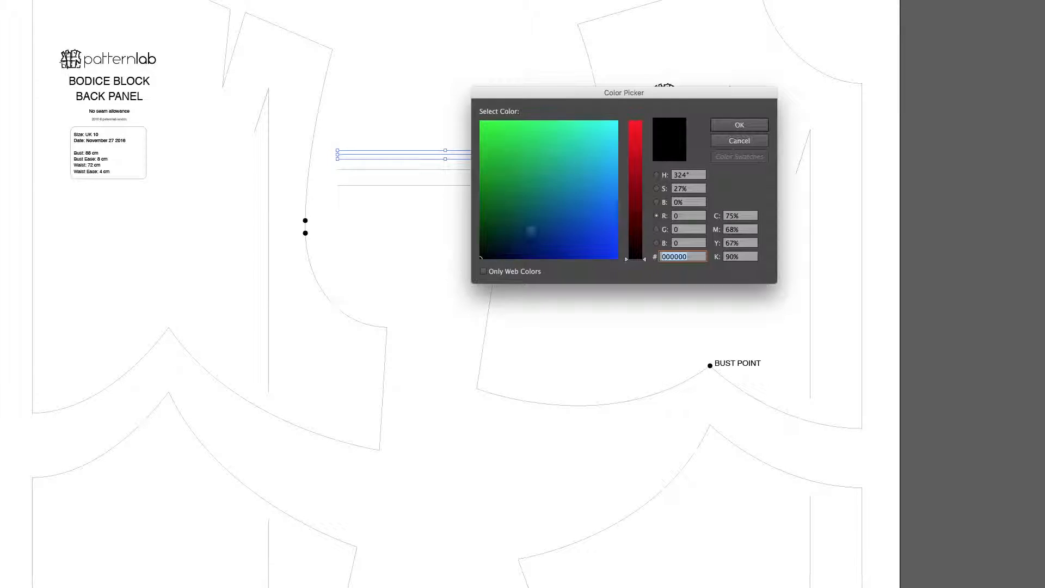
{"action": "left_click", "coordinate": [638, 126]}
{"action": "left_click", "coordinate": [739, 125]}
Change the stroke colour of the lowest of the three parallel lines to blue
{"action": "left_click", "coordinate": [436, 189]}
{"action": "left_click", "coordinate": [440, 186]}
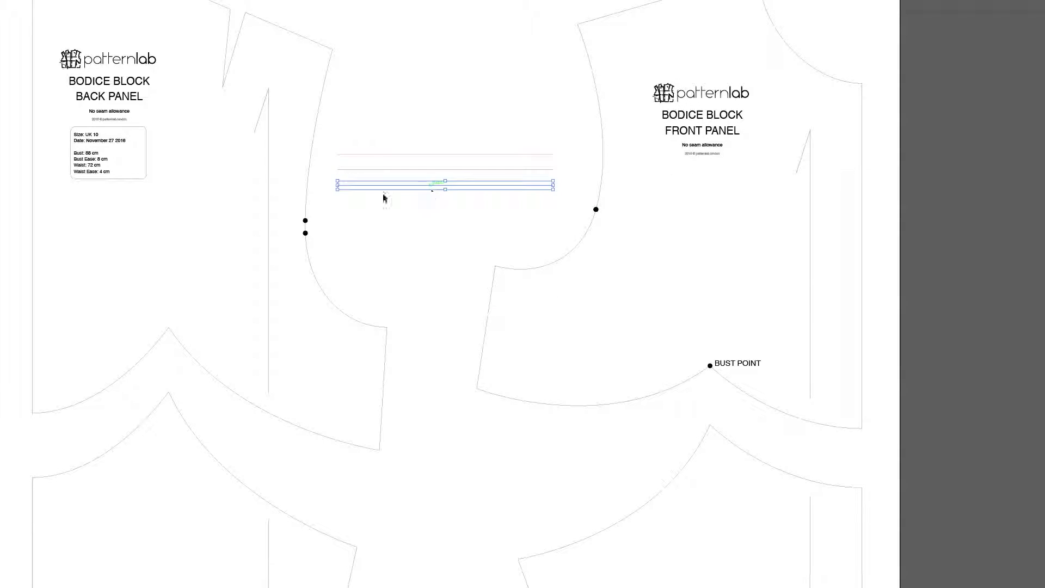
{"action": "double_click", "coordinate": [55, 373]}
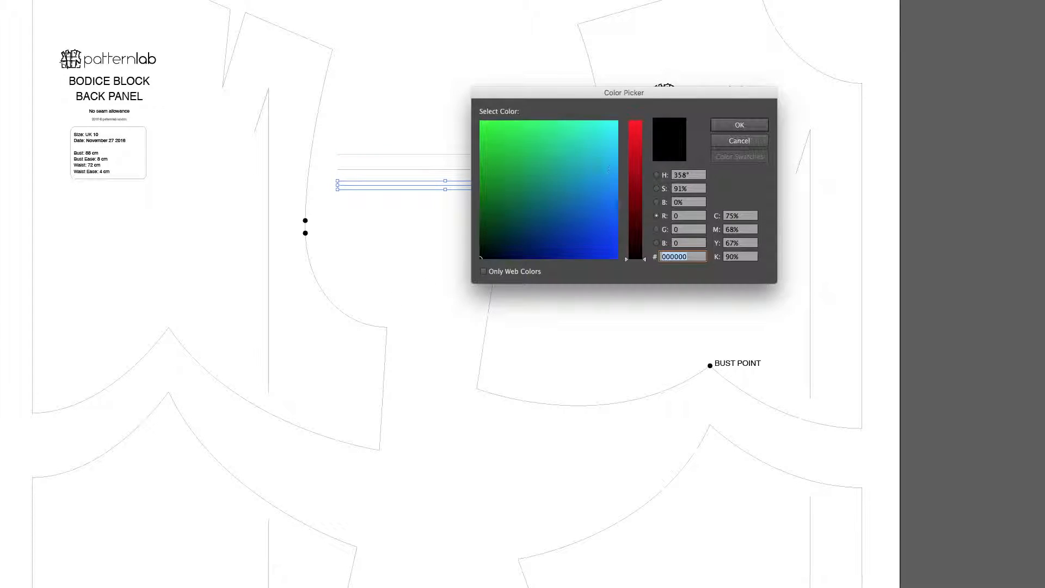
{"action": "left_click", "coordinate": [586, 227]}
{"action": "left_click", "coordinate": [721, 126]}
{"action": "left_click", "coordinate": [448, 231]}
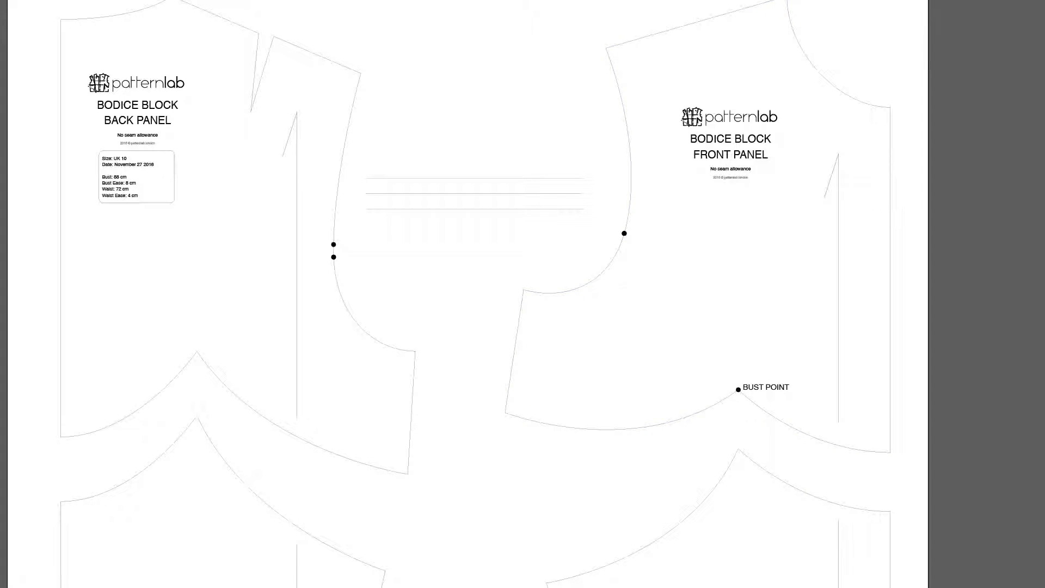
Show the Brushes collection and start a new Art Brush from the three parallel lines
{"action": "left_click", "coordinate": [113, 0]}
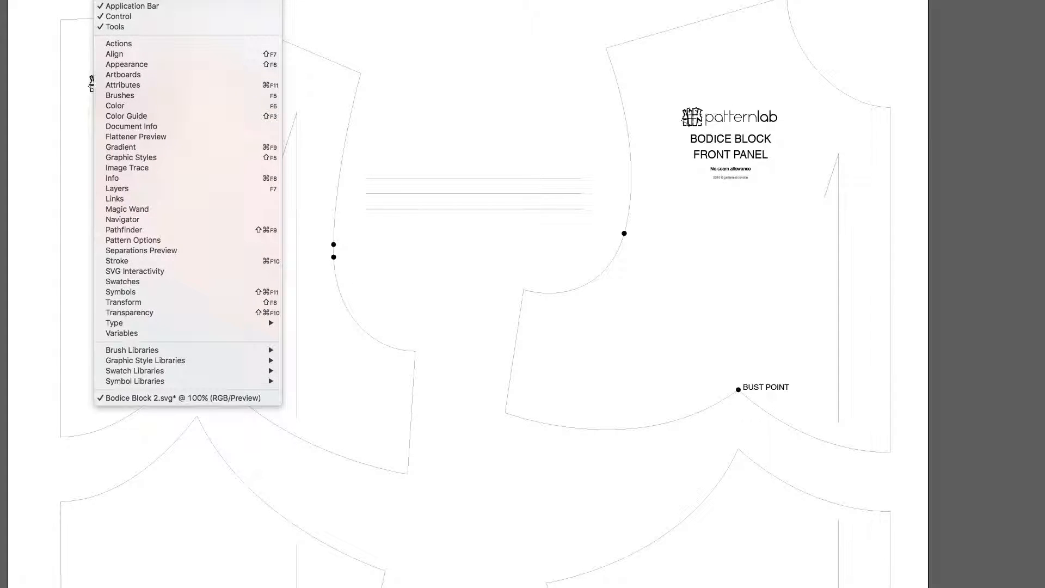
{"action": "left_click", "coordinate": [123, 98]}
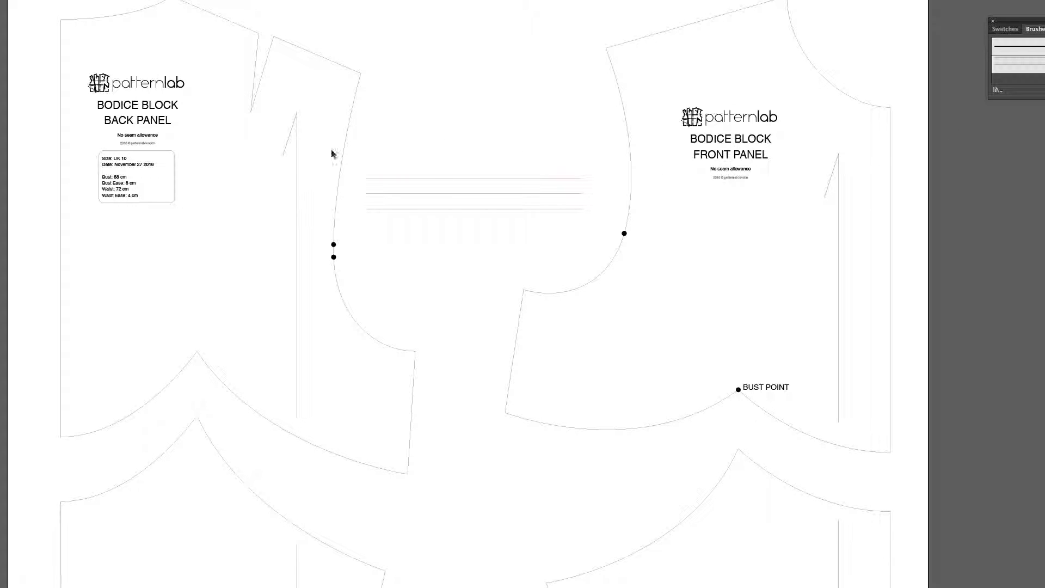
{"action": "left_click_drag", "start_coordinate": [510, 163], "coordinate": [452, 242]}
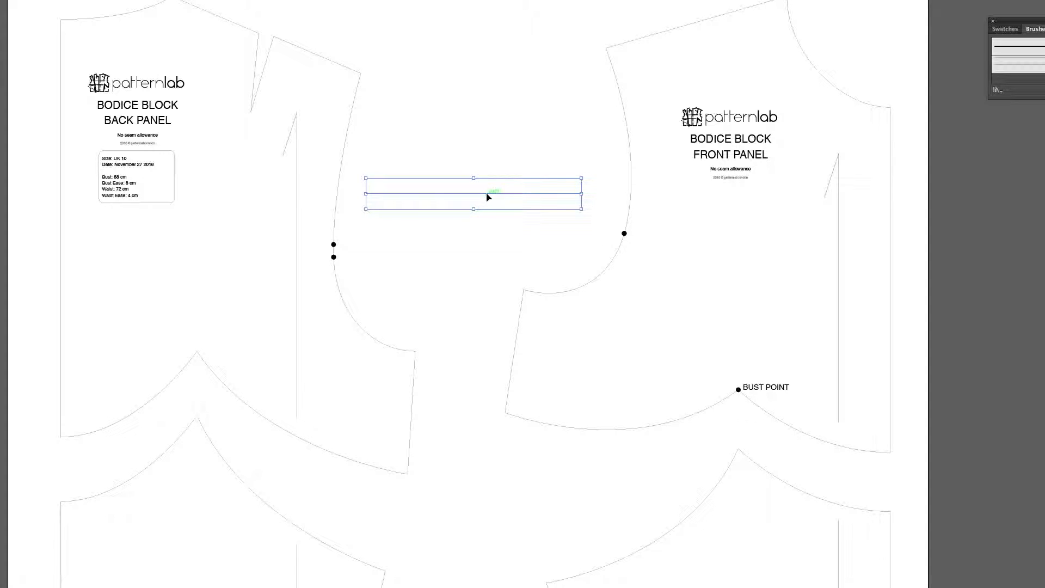
{"action": "mouse_move", "coordinate": [498, 180]}
{"action": "left_mouse_down"}
{"action": "mouse_move", "coordinate": [977, 118]}
{"action": "mouse_move", "coordinate": [1015, 65]}
{"action": "left_mouse_up"}
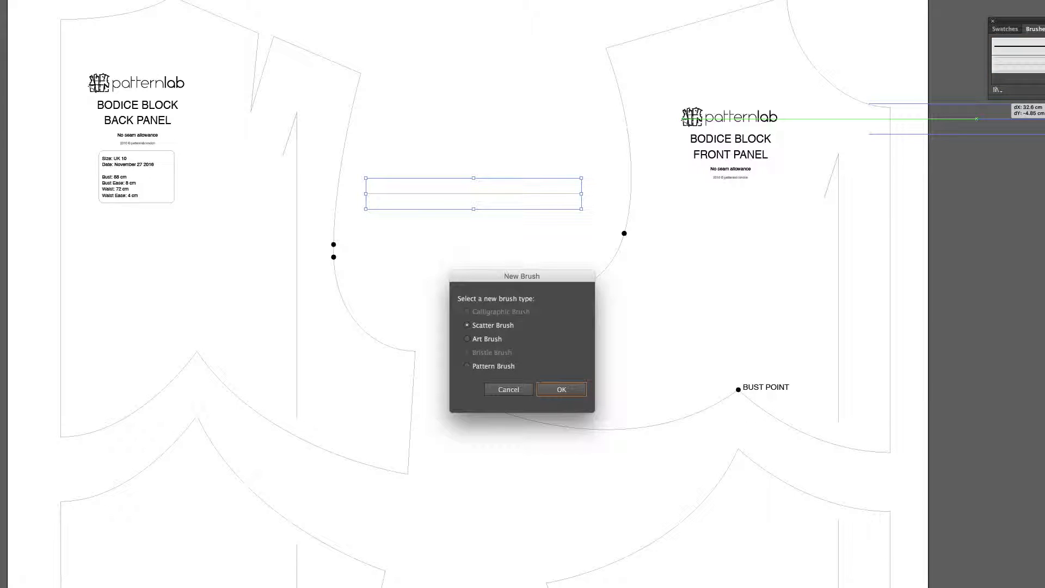
{"action": "left_click", "coordinate": [481, 340]}
{"action": "left_click", "coordinate": [559, 390]}
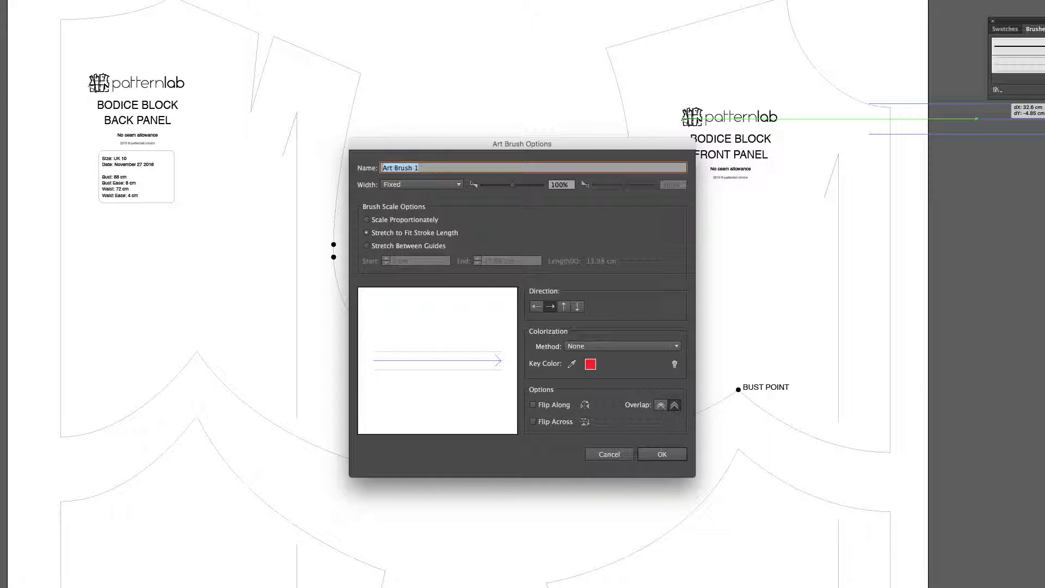
Name the art brush "1 cm seam allowance", try the stroke directions and create it with the left-to-right direction
{"action": "key", "text": "BackSpace"}
{"action": "left_click", "coordinate": [536, 308]}
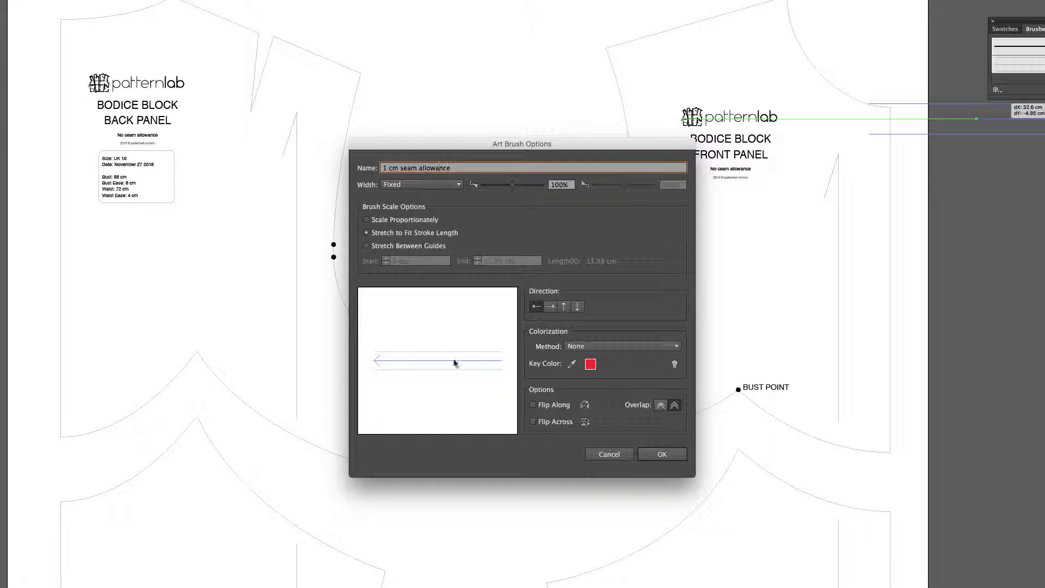
{"action": "left_click", "coordinate": [550, 307]}
{"action": "left_click", "coordinate": [564, 306]}
{"action": "left_click", "coordinate": [578, 308]}
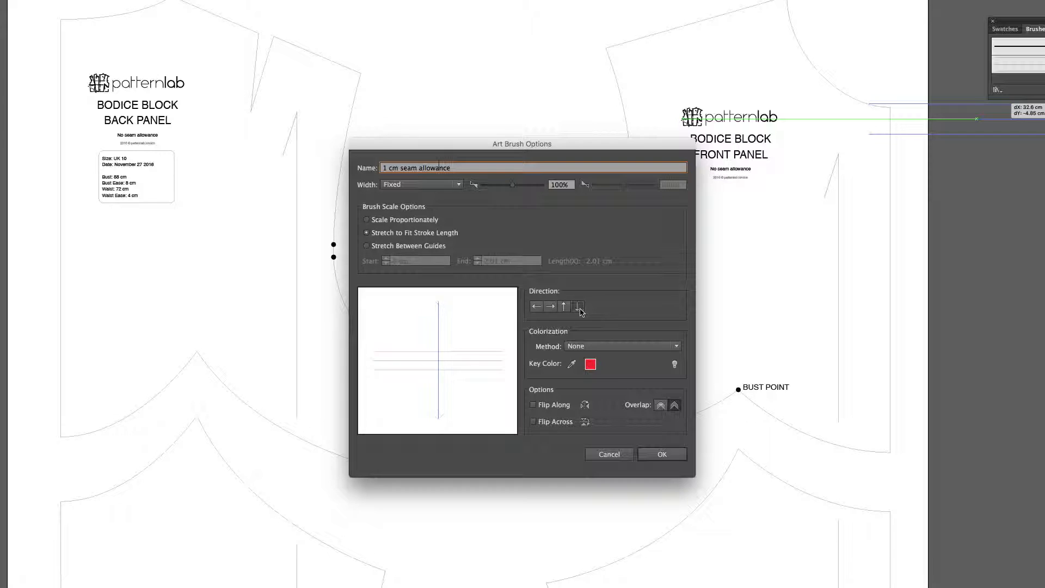
{"action": "left_click", "coordinate": [550, 307]}
{"action": "left_click", "coordinate": [536, 307]}
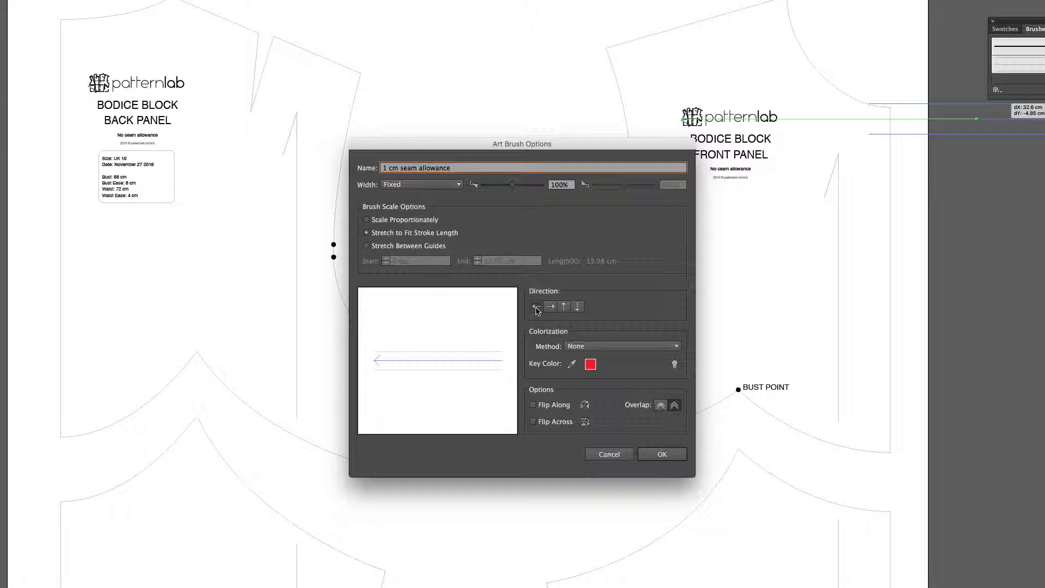
{"action": "left_click", "coordinate": [550, 307]}
{"action": "left_click", "coordinate": [659, 455]}
Delete the three source lines from the artboard and enlarge the Brushes list
{"action": "left_click", "coordinate": [514, 249]}
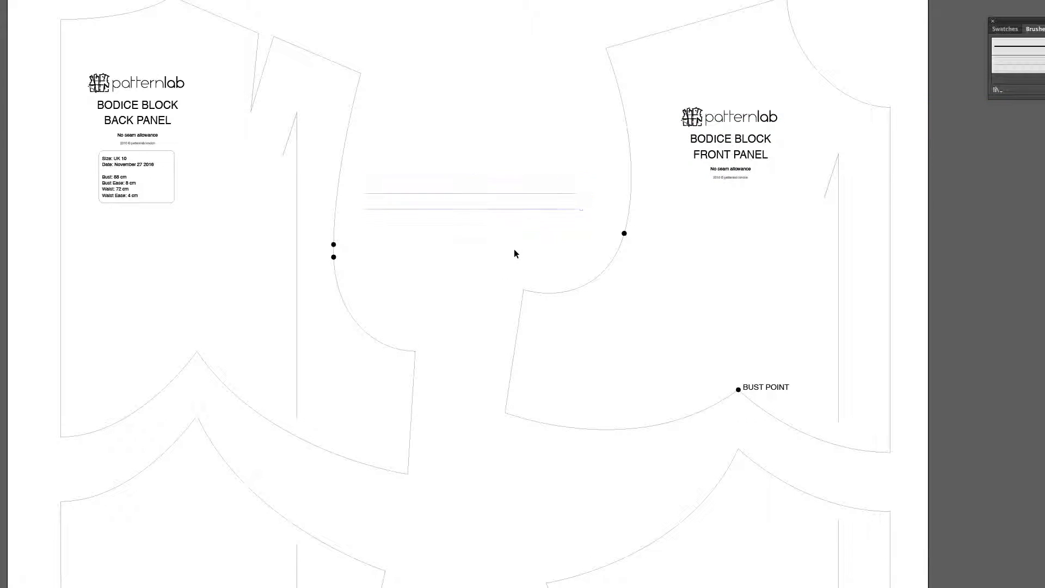
{"action": "left_click_drag", "start_coordinate": [538, 235], "coordinate": [488, 147]}
{"action": "key", "text": "Delete"}
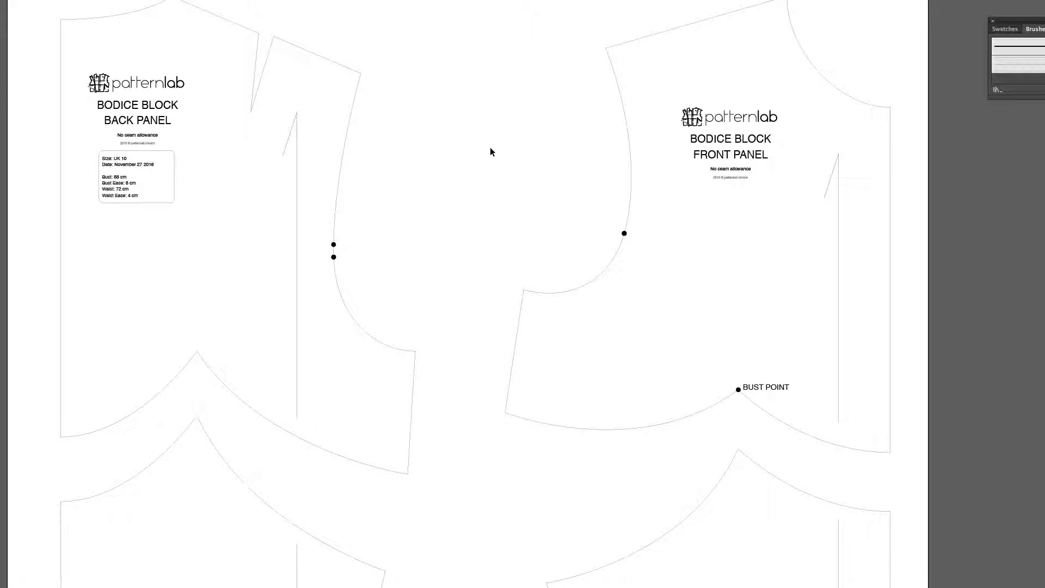
{"action": "left_click_drag", "start_coordinate": [1044, 98], "coordinate": [1044, 255]}
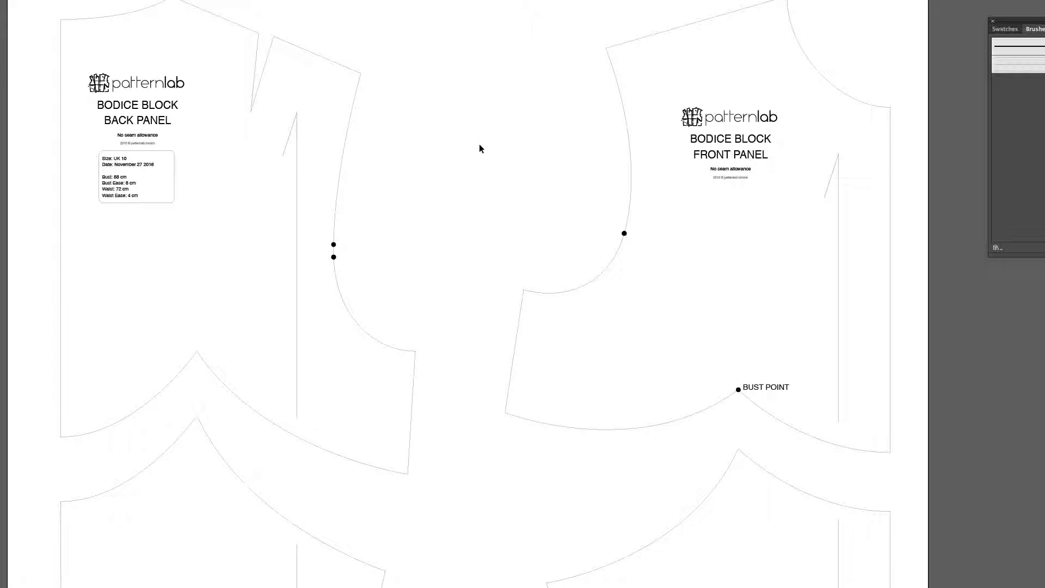
Apply the 1 cm seam allowance brush to the upper back panel outline
{"action": "left_click_drag", "start_coordinate": [479, 143], "coordinate": [464, 170]}
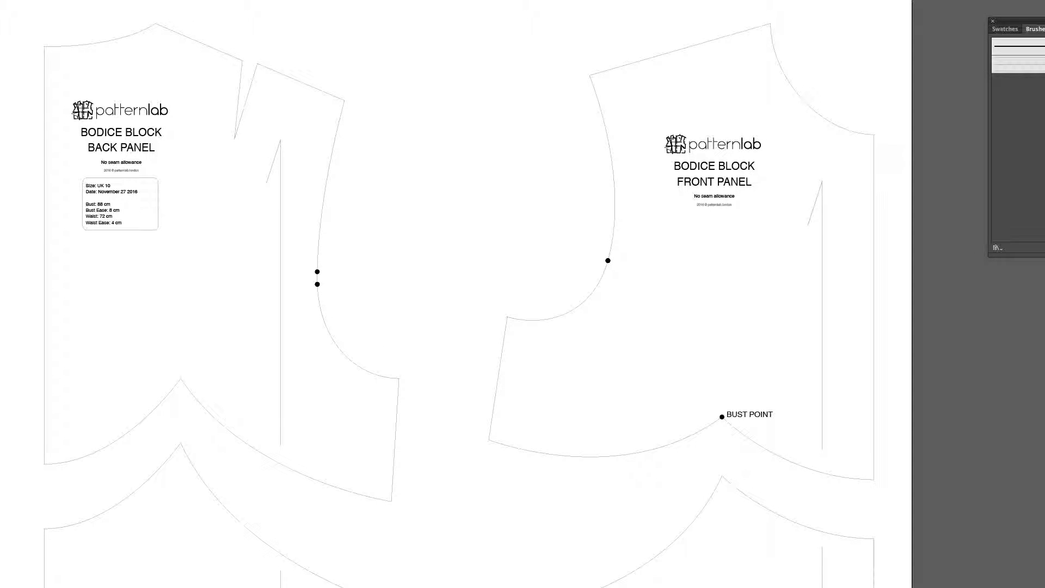
{"action": "left_click_drag", "start_coordinate": [296, 44], "coordinate": [226, 91]}
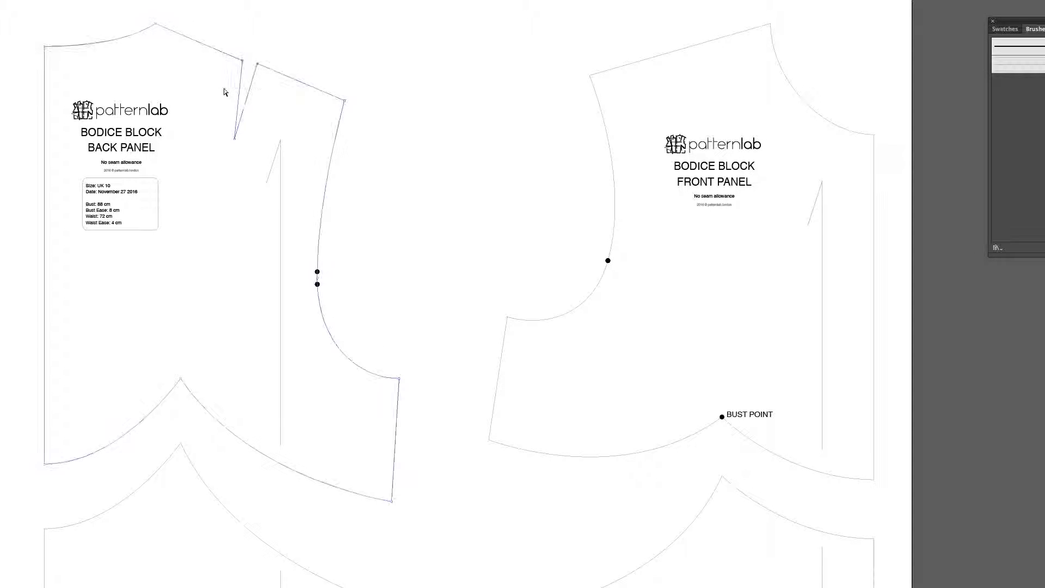
{"action": "left_click", "coordinate": [383, 130]}
{"action": "left_click", "coordinate": [339, 121]}
{"action": "left_click", "coordinate": [1035, 69]}
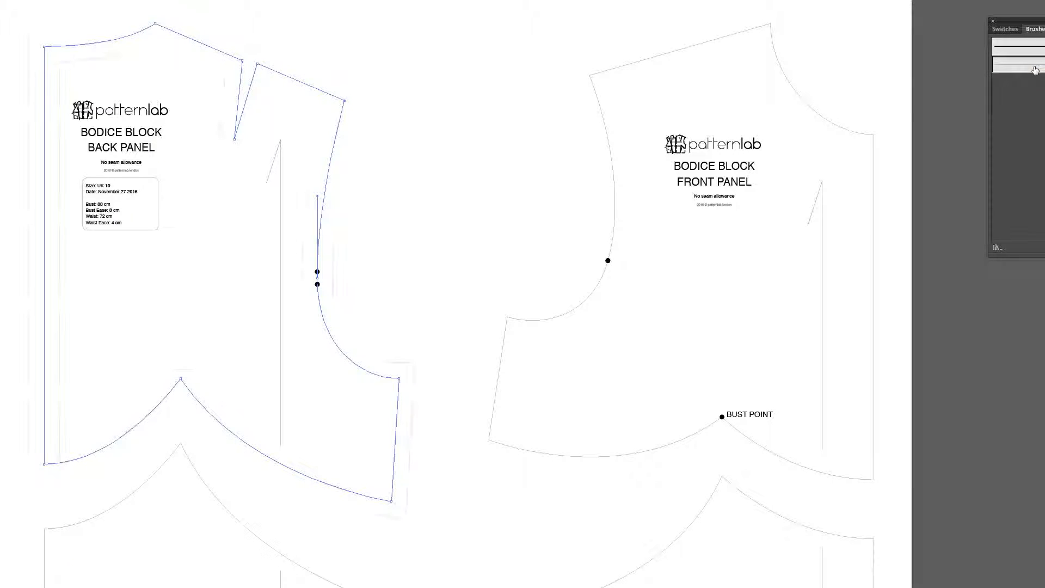
{"action": "left_click_drag", "start_coordinate": [426, 169], "coordinate": [534, 203]}
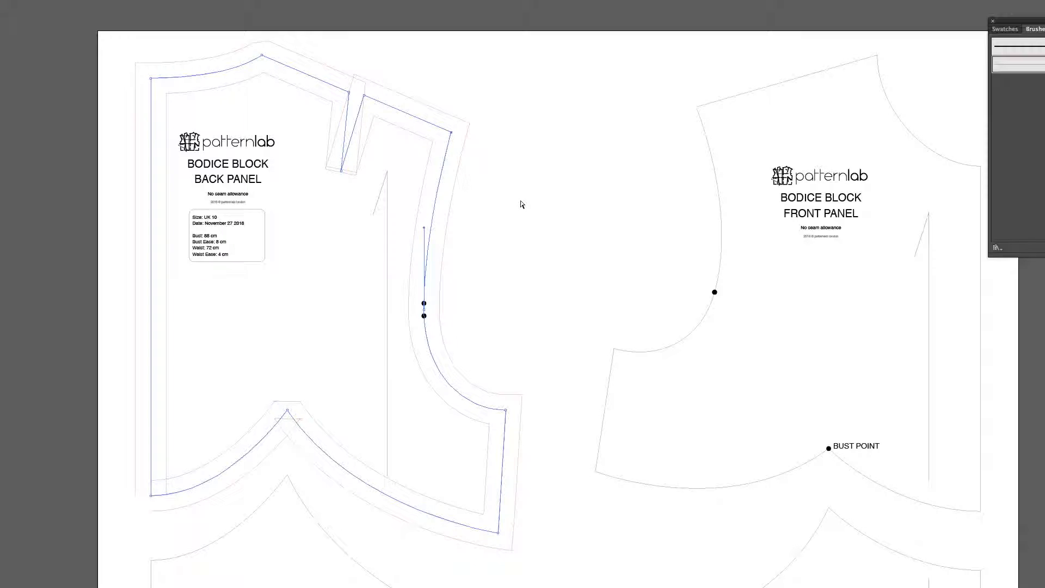
Draw a horizontal line between the back and front panels and place a copy of it 1 cm below
{"action": "left_click_drag", "start_coordinate": [514, 169], "coordinate": [626, 168]}
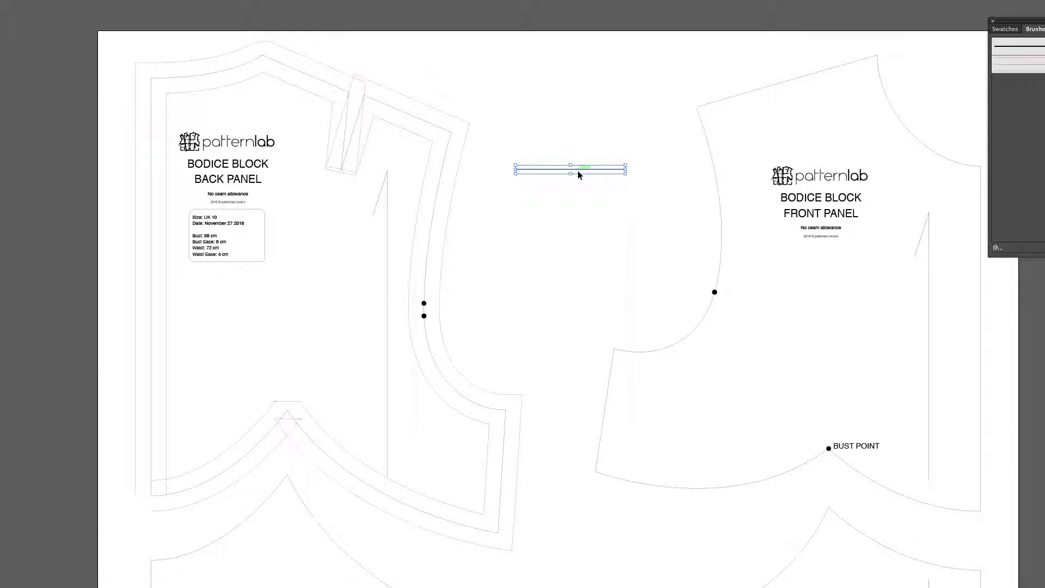
{"action": "key", "text": "Return"}
{"action": "key", "text": "Tab"}
{"action": "type", "text": "1"}
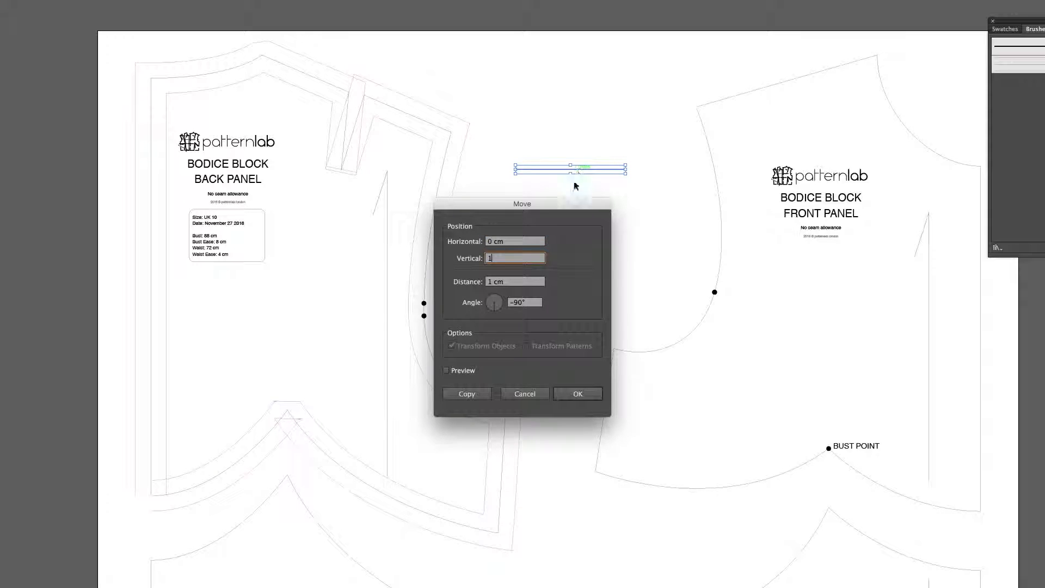
{"action": "left_click", "coordinate": [488, 393]}
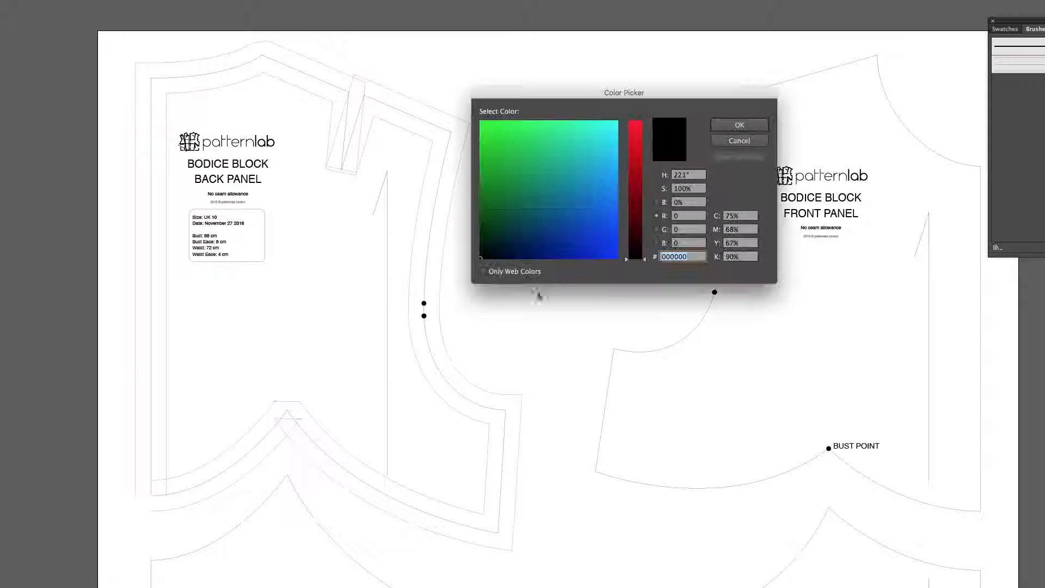
Change the stroke colour of the copied lower line to red
{"action": "left_click", "coordinate": [638, 124]}
{"action": "left_click", "coordinate": [612, 126]}
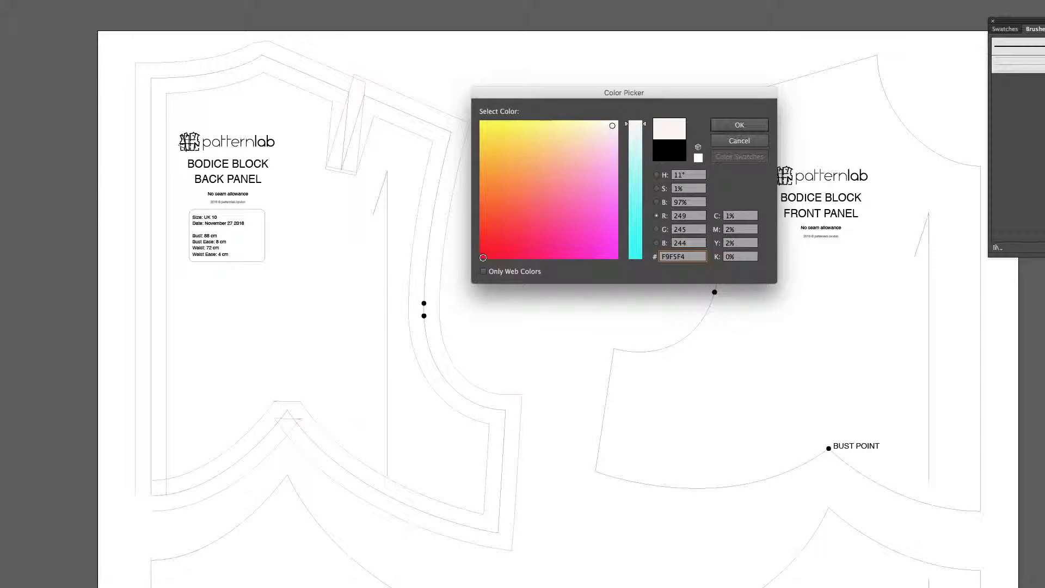
{"action": "left_click", "coordinate": [481, 257]}
{"action": "left_click", "coordinate": [739, 125]}
Create a new Art Brush from the black and red lines, and delete the two source lines from the artboard
{"action": "mouse_move", "coordinate": [558, 145]}
{"action": "left_mouse_down"}
{"action": "mouse_move", "coordinate": [578, 188]}
{"action": "mouse_move", "coordinate": [691, 186]}
{"action": "mouse_move", "coordinate": [965, 159]}
{"action": "mouse_move", "coordinate": [1012, 136]}
{"action": "left_mouse_up"}
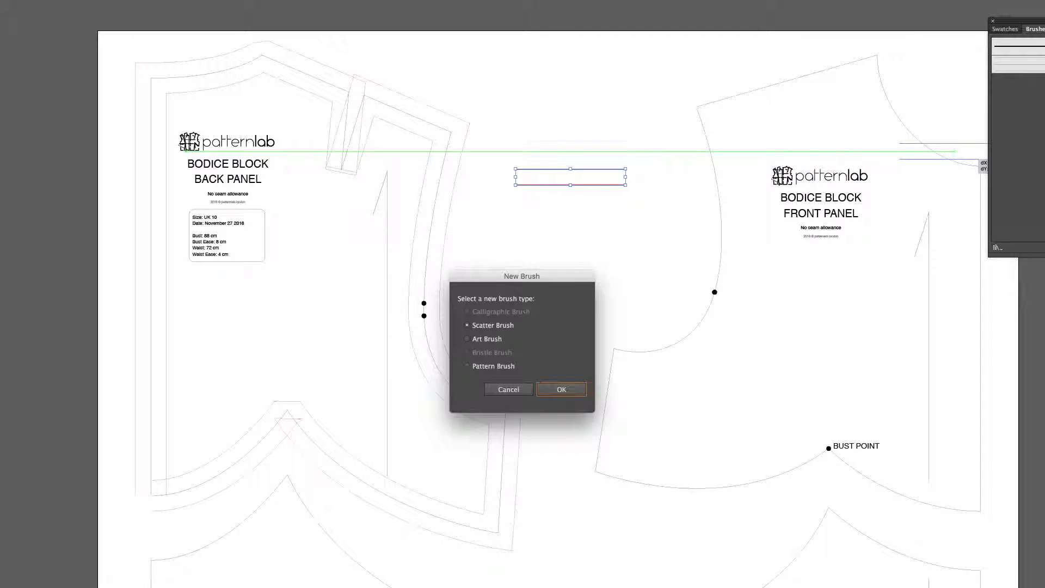
{"action": "left_click", "coordinate": [485, 343]}
{"action": "left_click", "coordinate": [561, 389]}
{"action": "left_click", "coordinate": [659, 454]}
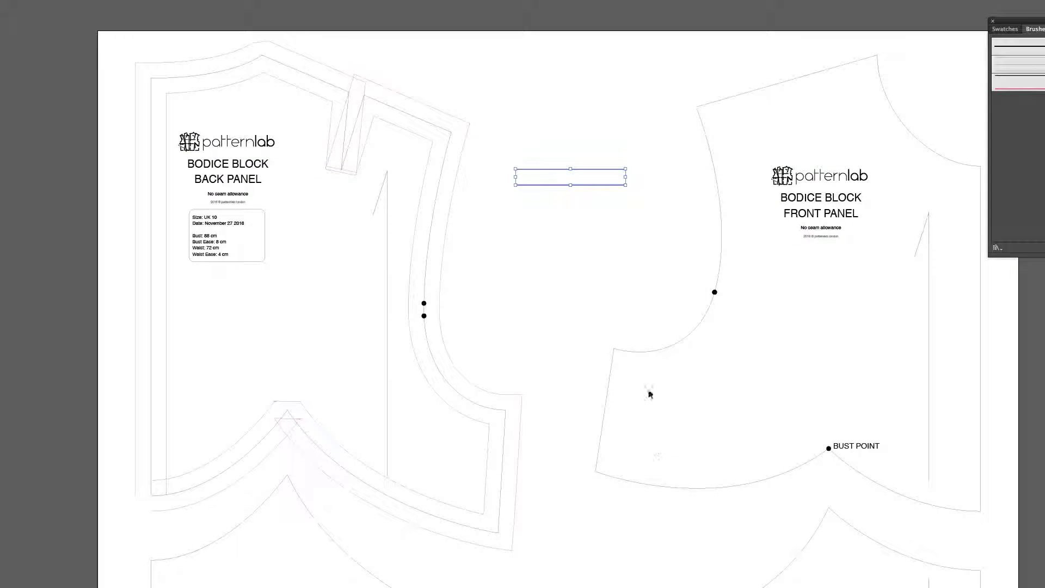
{"action": "key", "text": "Delete"}
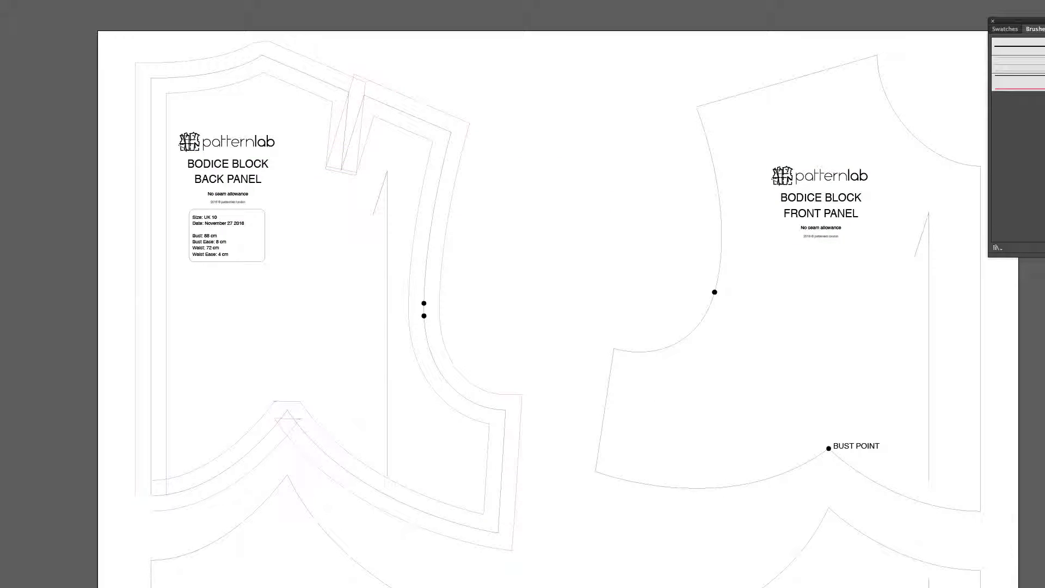
Try the black and red two-line brush on the upper front panel outline, and undo it
{"action": "left_click", "coordinate": [754, 91]}
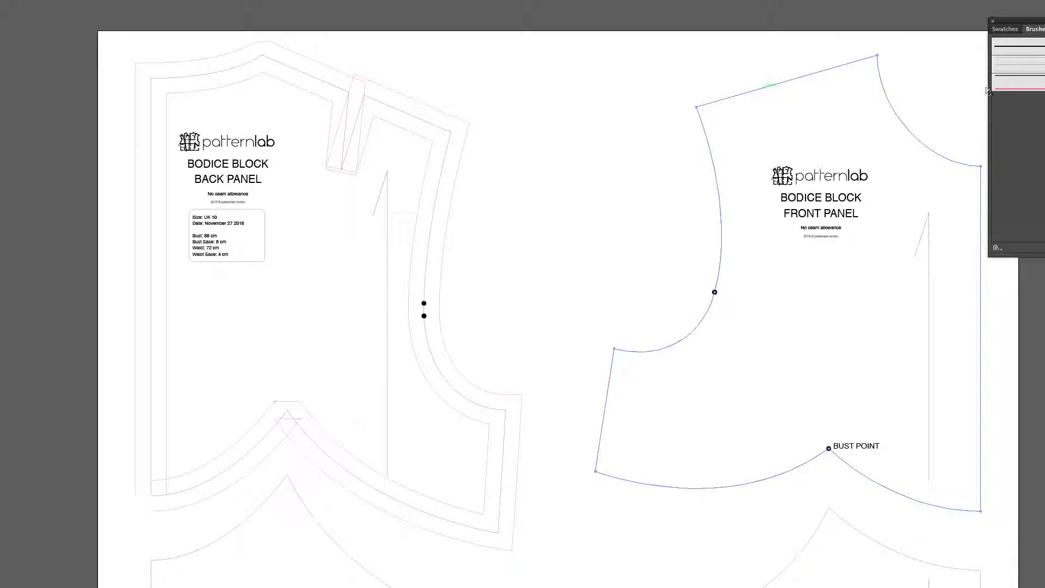
{"action": "left_click", "coordinate": [1026, 84]}
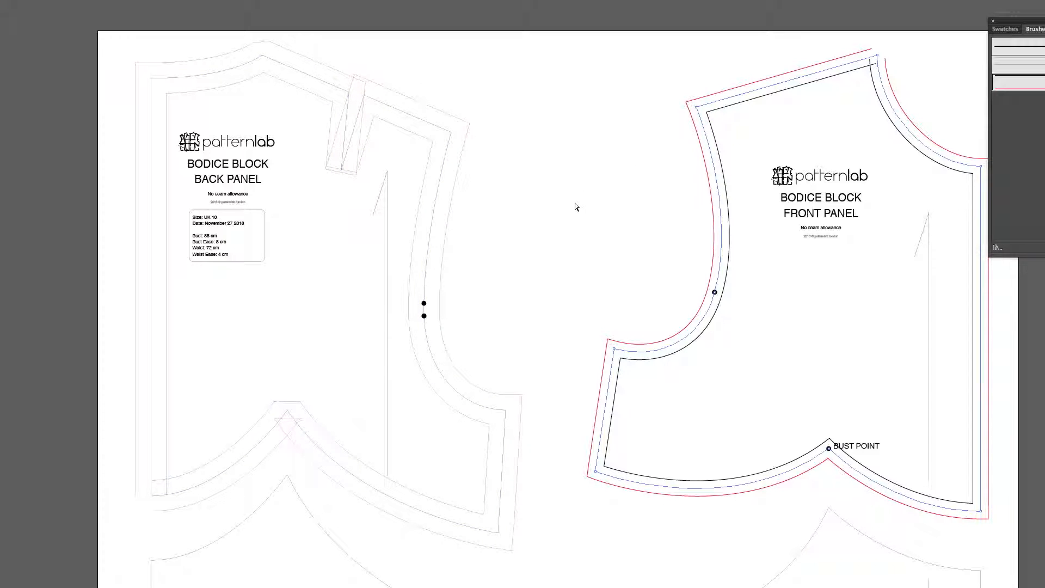
{"action": "key", "text": "super+z"}
{"action": "left_click", "coordinate": [576, 186]}
Apply the 1 cm seam allowance brush to the upper front panel and both lower panel outlines
{"action": "left_click", "coordinate": [698, 108]}
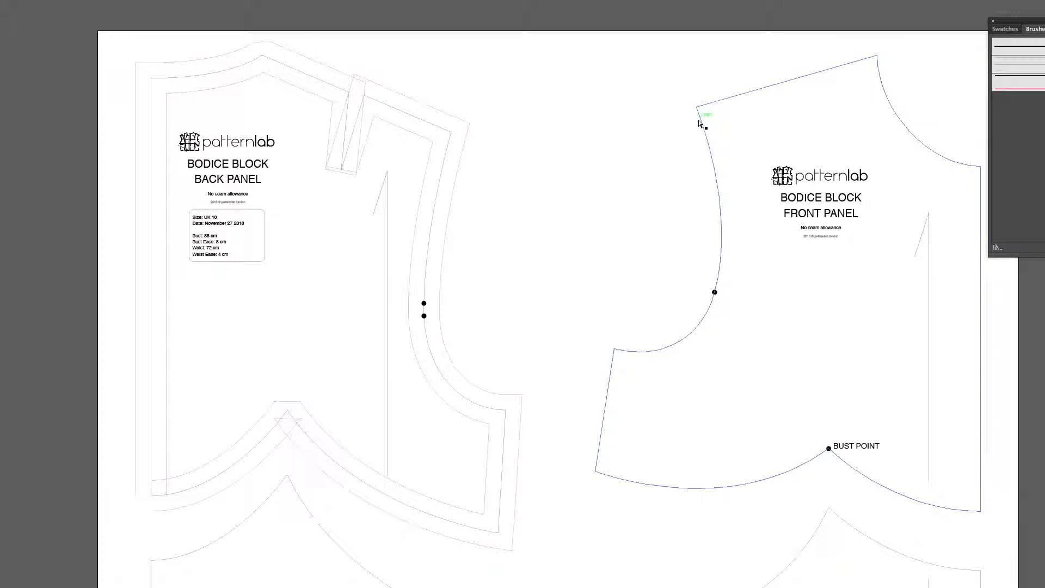
{"action": "left_click", "coordinate": [1026, 65]}
{"action": "left_click_drag", "start_coordinate": [701, 397], "coordinate": [827, 92]}
{"action": "left_click", "coordinate": [569, 313]}
{"action": "left_click", "coordinate": [1012, 68]}
{"action": "left_click", "coordinate": [938, 234]}
{"action": "left_click", "coordinate": [1022, 64]}
{"action": "scroll", "coordinate": [547, 114], "scroll_direction": "up", "scroll_amount": 5}
{"action": "scroll", "coordinate": [546, 114], "scroll_direction": "right", "scroll_amount": 3}
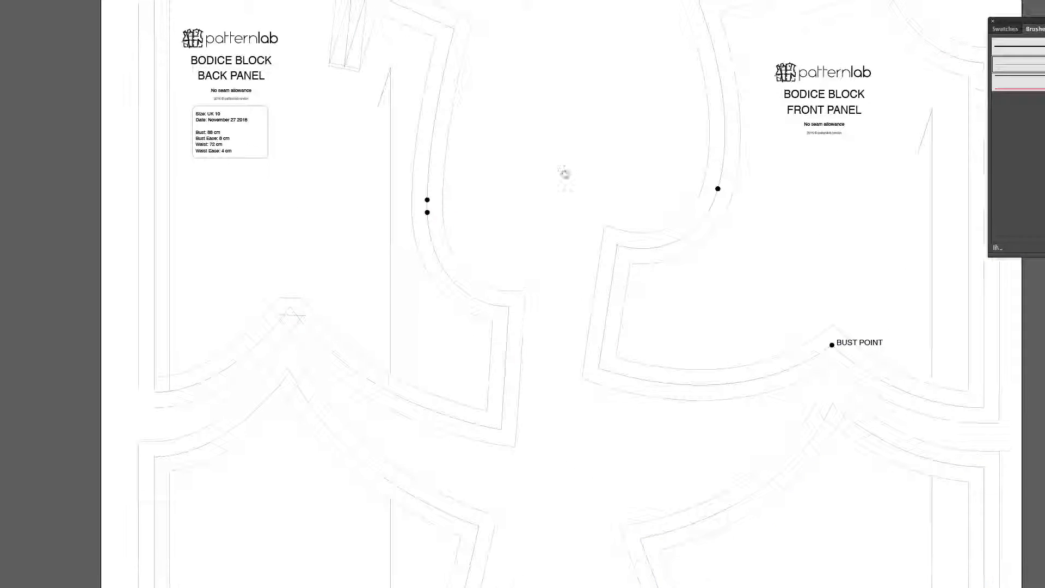
Expand the appearance of the upper back panel's brushed outline
{"action": "scroll", "coordinate": [569, 177], "scroll_direction": "up", "scroll_amount": 3}
{"action": "scroll", "coordinate": [568, 177], "scroll_direction": "left", "scroll_amount": 2}
{"action": "left_click", "coordinate": [508, 104]}
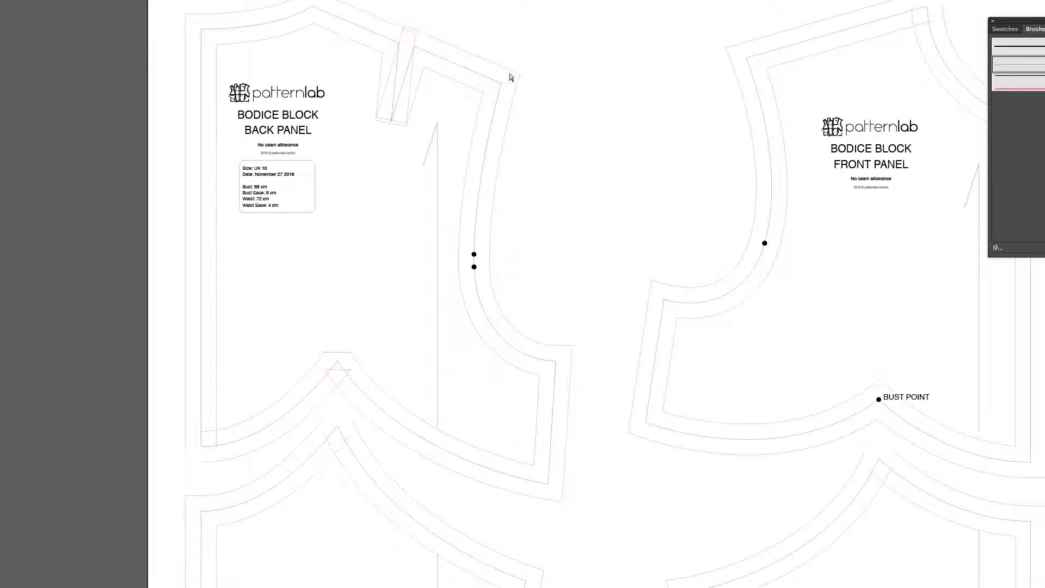
{"action": "left_click", "coordinate": [500, 82]}
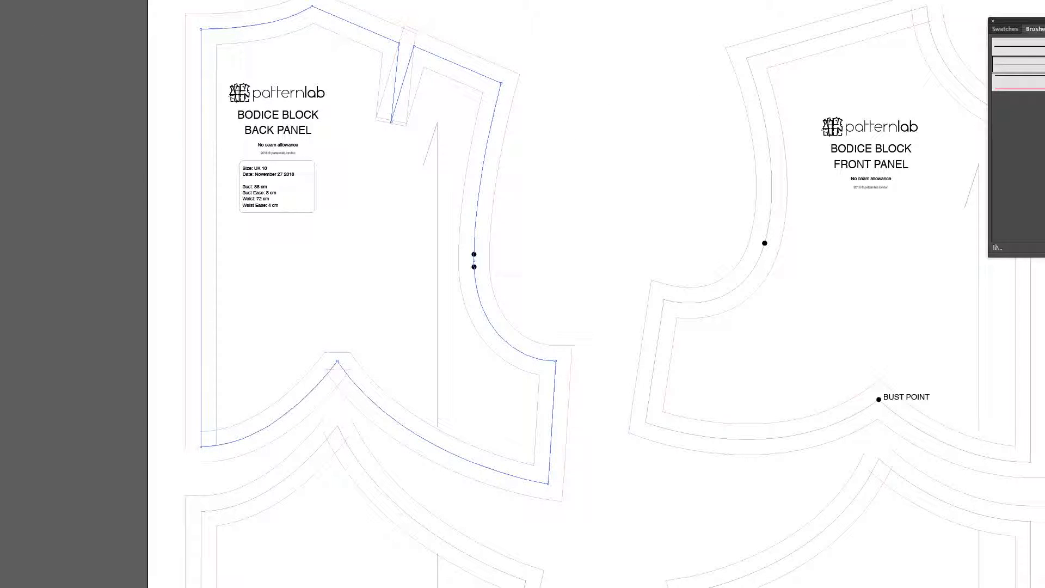
{"action": "left_click", "coordinate": [0, 0]}
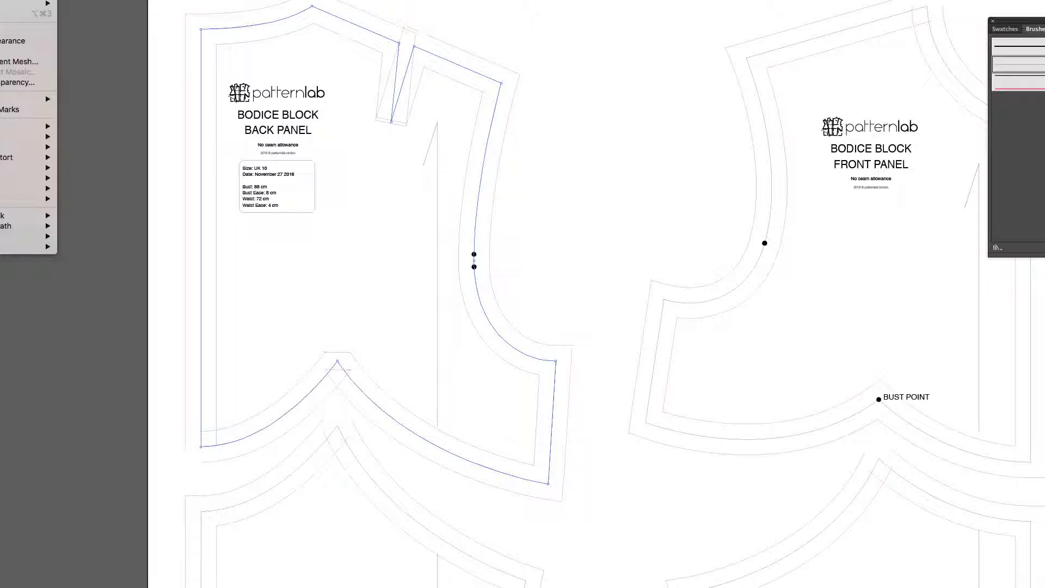
{"action": "left_click", "coordinate": [6, 41]}
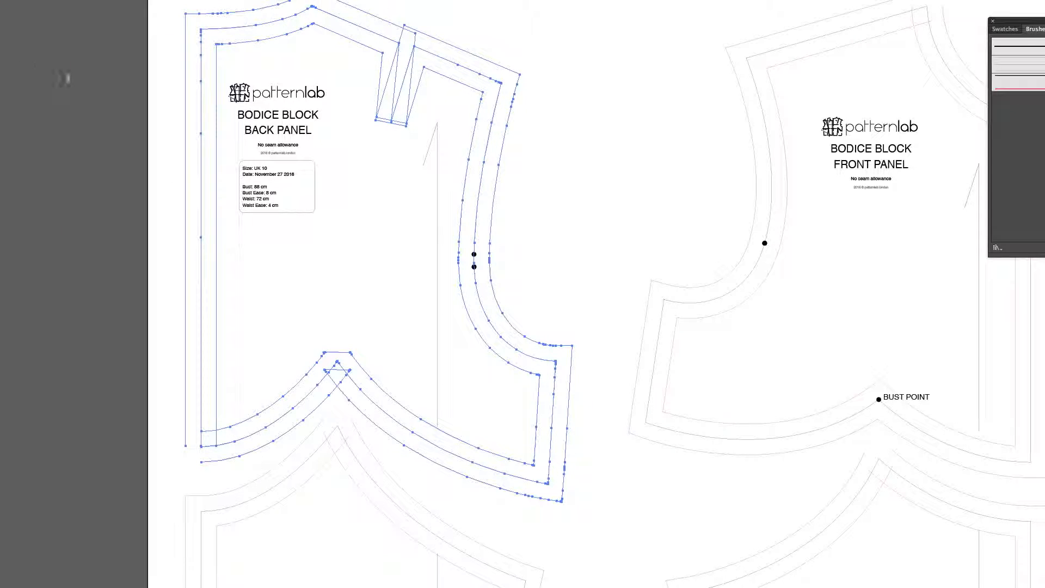
Isolate the inner offset line of the expanded upper back panel and delete it
{"action": "left_click", "coordinate": [598, 90]}
{"action": "left_click", "coordinate": [513, 100]}
{"action": "left_click", "coordinate": [564, 121]}
{"action": "left_click", "coordinate": [475, 91]}
{"action": "left_click", "coordinate": [473, 94]}
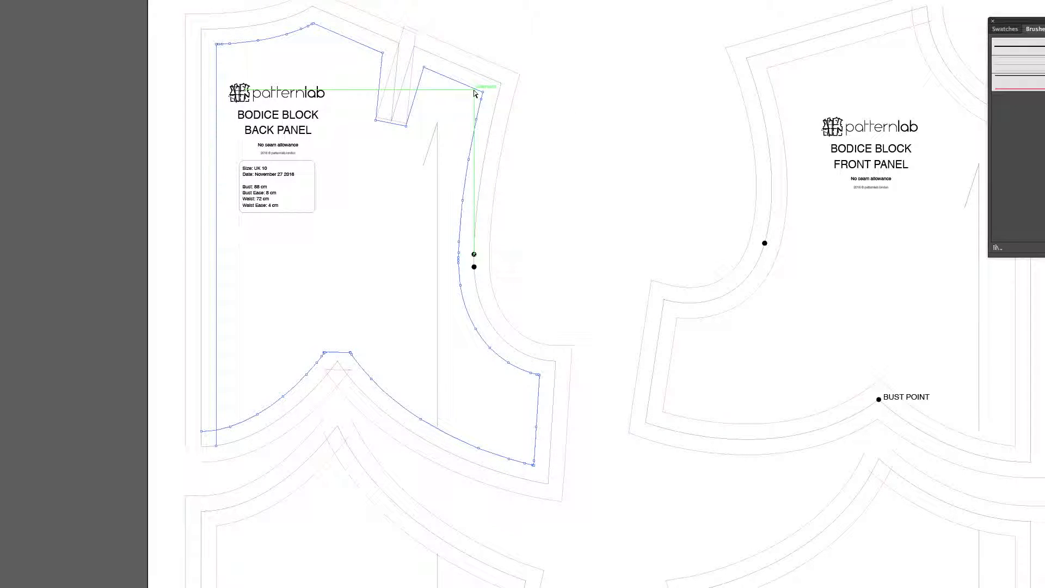
{"action": "key", "text": "Delete"}
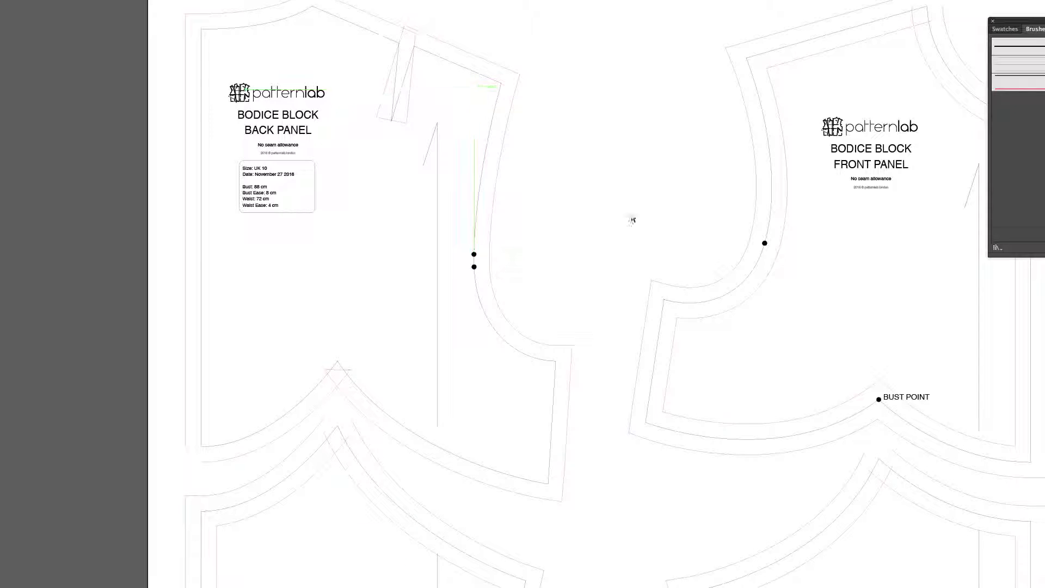
Expand the appearance of the upper front panel's brushed outline
{"action": "left_click", "coordinate": [741, 287]}
{"action": "left_click", "coordinate": [0, 0]}
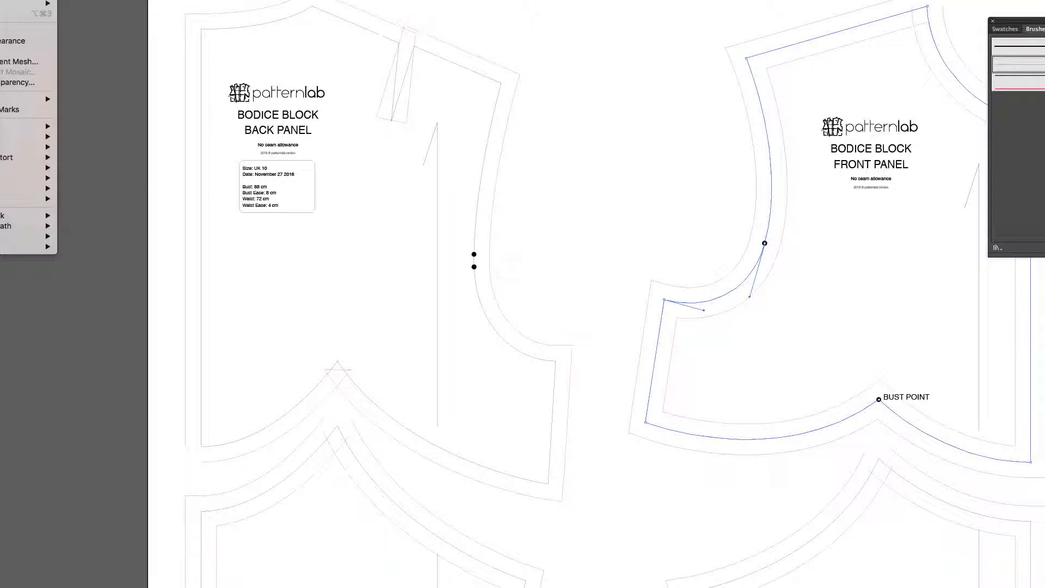
{"action": "left_click", "coordinate": [16, 41]}
{"action": "left_click", "coordinate": [587, 109]}
Expand the appearance of both lower panels' brushed outlines together
{"action": "left_click_drag", "start_coordinate": [594, 533], "coordinate": [564, 265]}
{"action": "left_click_drag", "start_coordinate": [444, 340], "coordinate": [839, 375]}
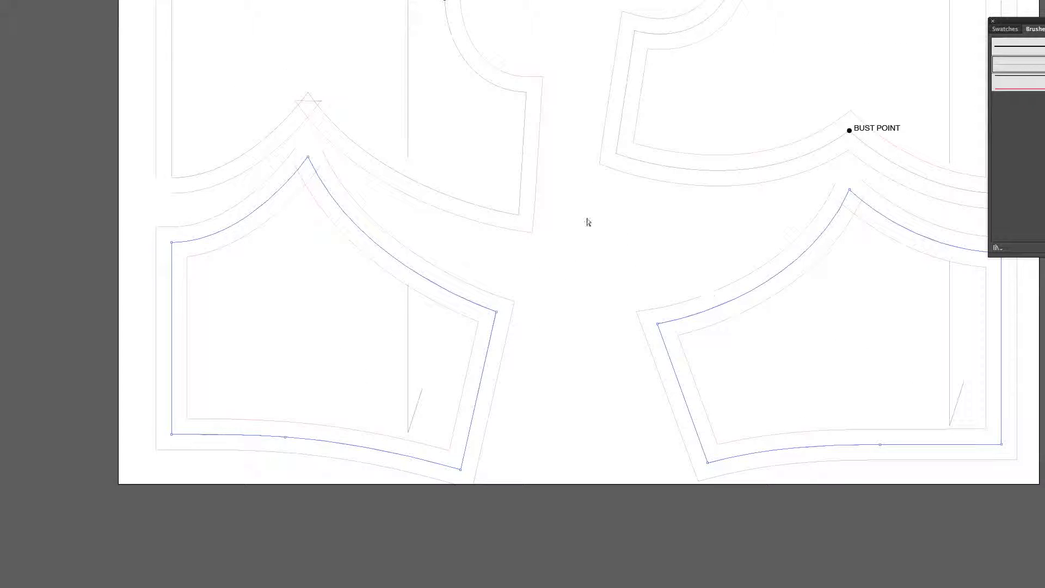
{"action": "left_click", "coordinate": [0, 0]}
{"action": "left_click", "coordinate": [17, 41]}
Delete the inner offset lines of the lower back and lower front panels
{"action": "left_click", "coordinate": [579, 295]}
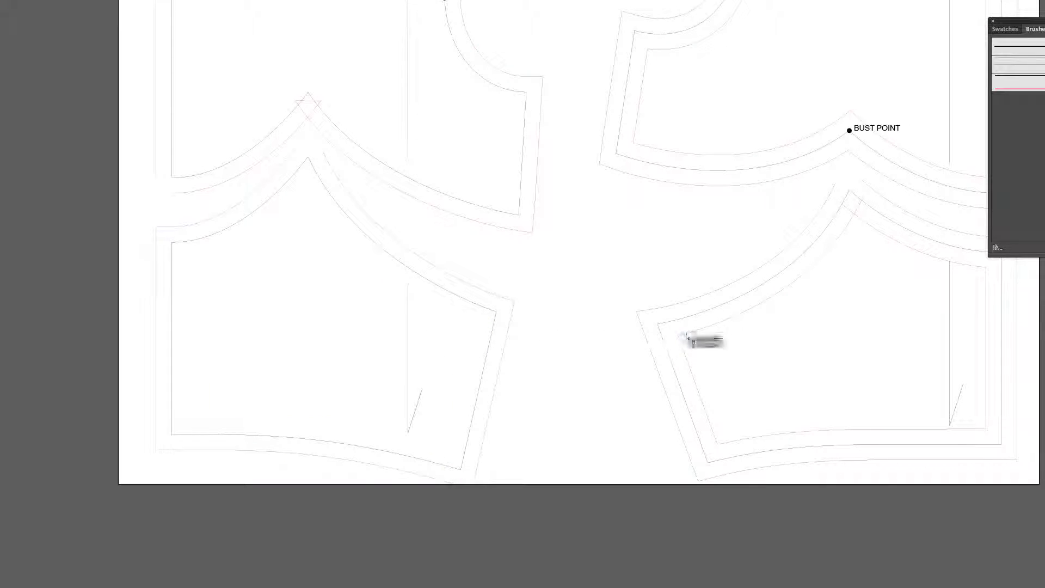
{"action": "key", "text": "Delete"}
{"action": "key", "text": "Delete"}
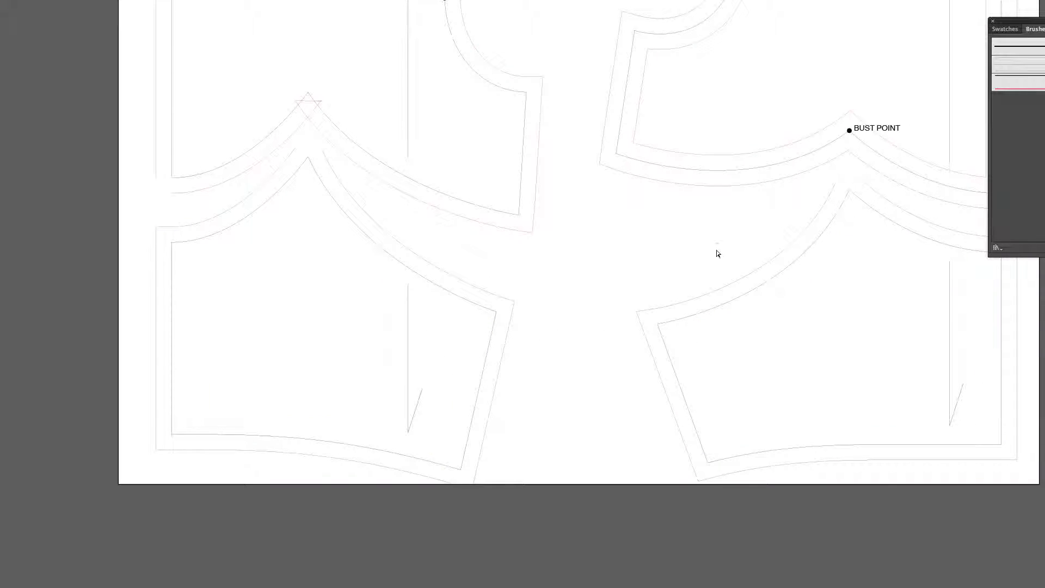
Delete the inner offset line of the upper front panel
{"action": "left_click_drag", "start_coordinate": [715, 257], "coordinate": [665, 289]}
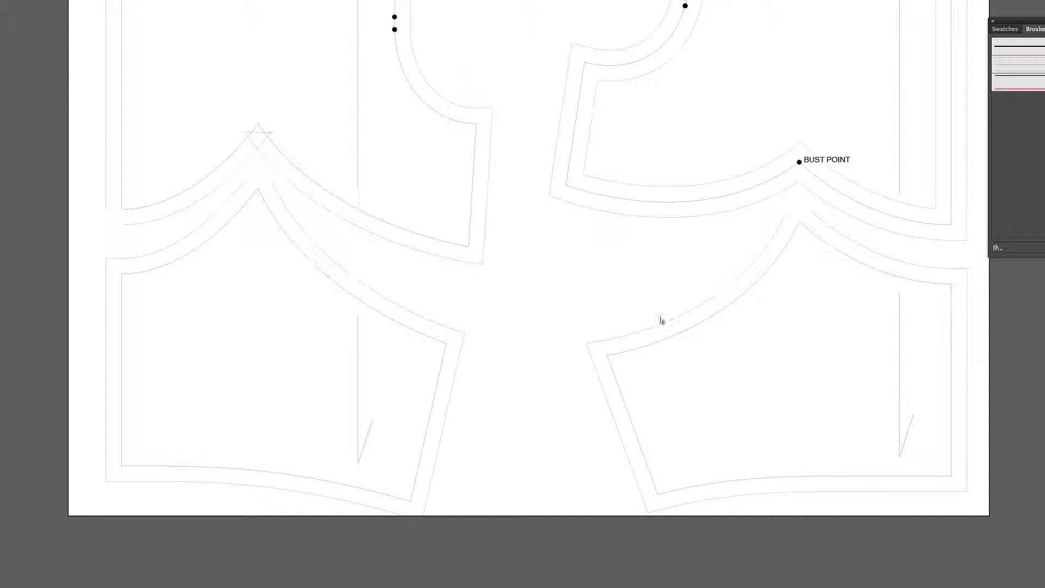
{"action": "left_click_drag", "start_coordinate": [602, 348], "coordinate": [596, 356]}
{"action": "left_click", "coordinate": [610, 288]}
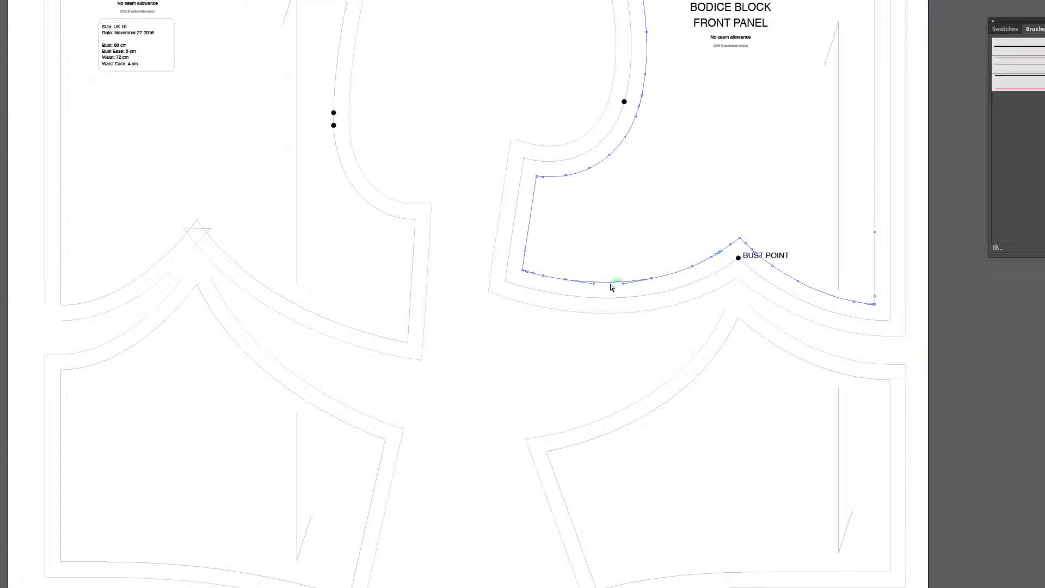
{"action": "left_click_drag", "start_coordinate": [508, 261], "coordinate": [649, 350]}
{"action": "left_click_drag", "start_coordinate": [599, 152], "coordinate": [656, 204]}
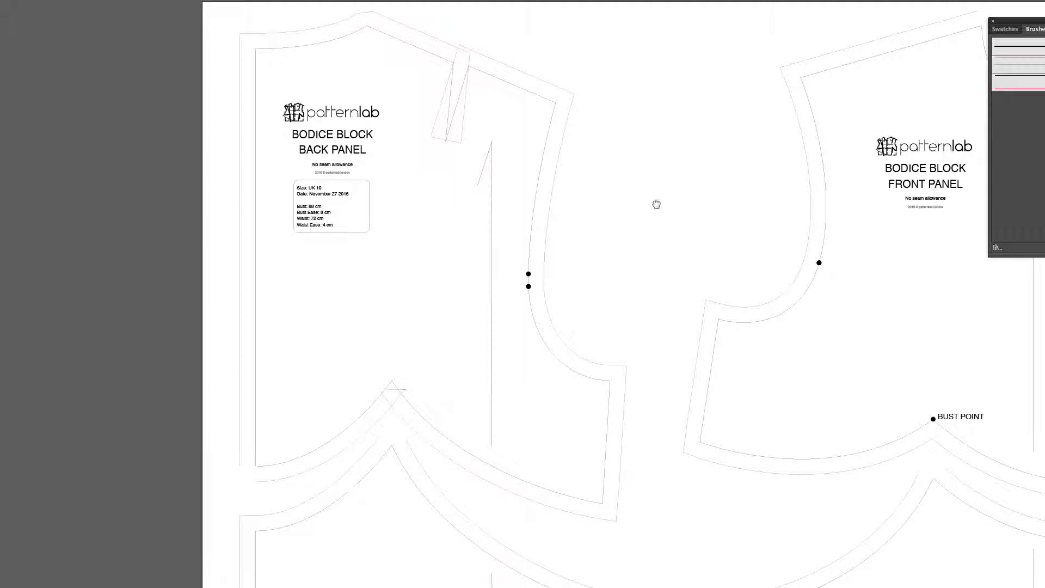
Match the outer seam lines of the upper back and front panels to their panel outlines with the Eyedropper
{"action": "left_click_drag", "start_coordinate": [691, 260], "coordinate": [685, 210]}
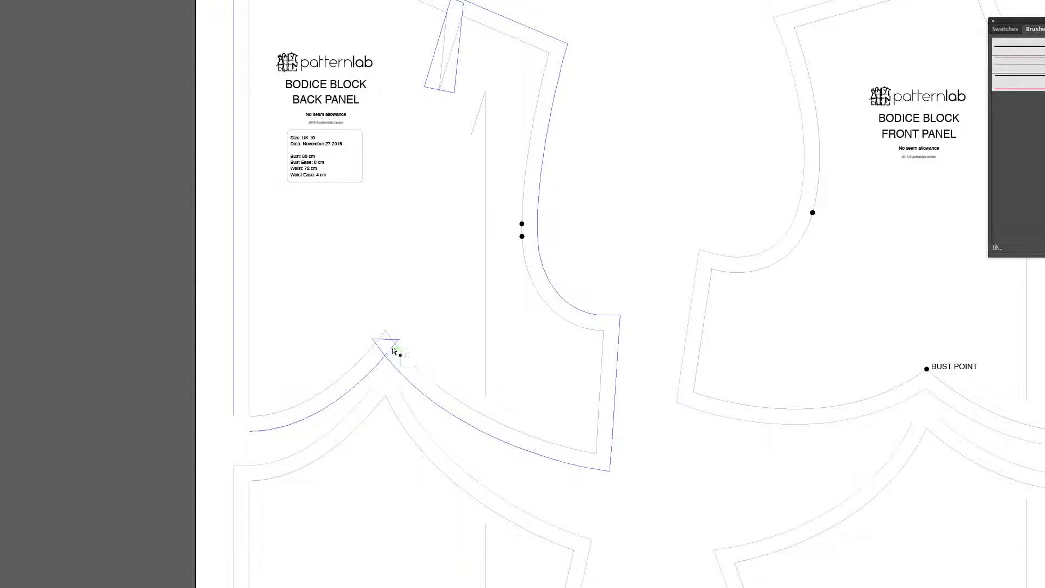
{"action": "left_click_drag", "start_coordinate": [500, 312], "coordinate": [510, 375]}
{"action": "left_click_drag", "start_coordinate": [497, 242], "coordinate": [461, 221]}
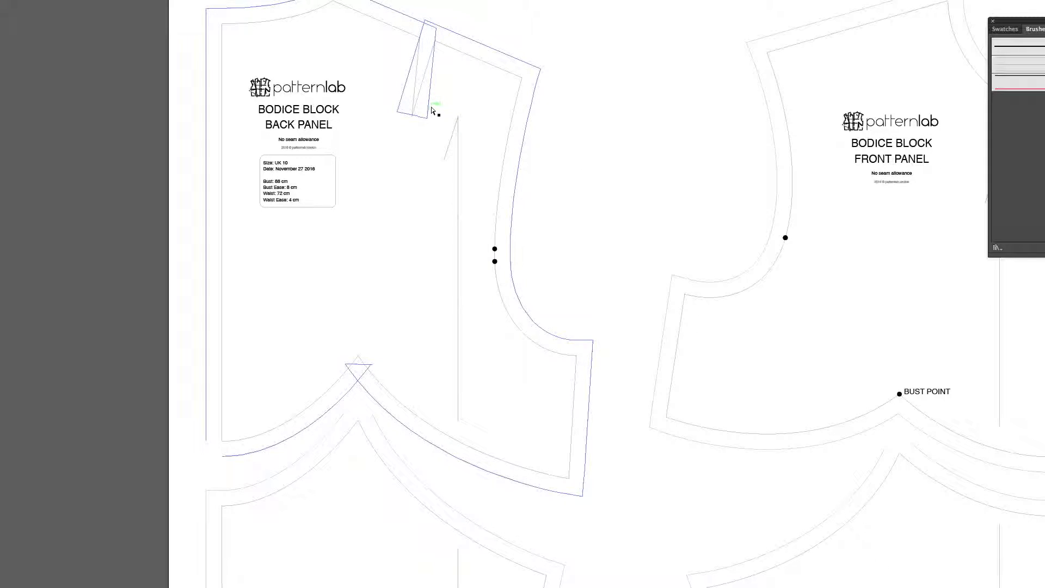
{"action": "left_click", "coordinate": [526, 69]}
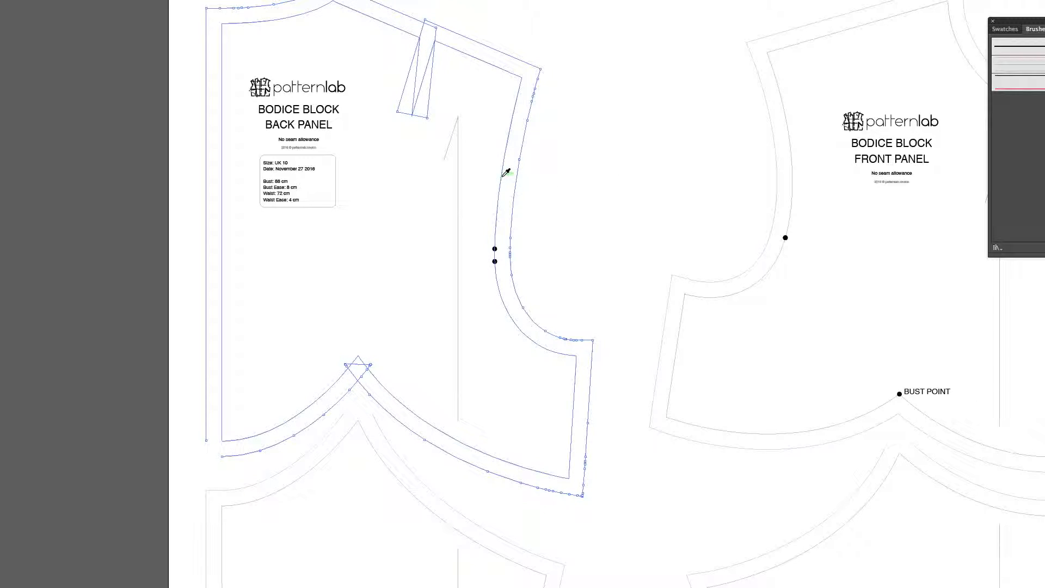
{"action": "left_click", "coordinate": [712, 290]}
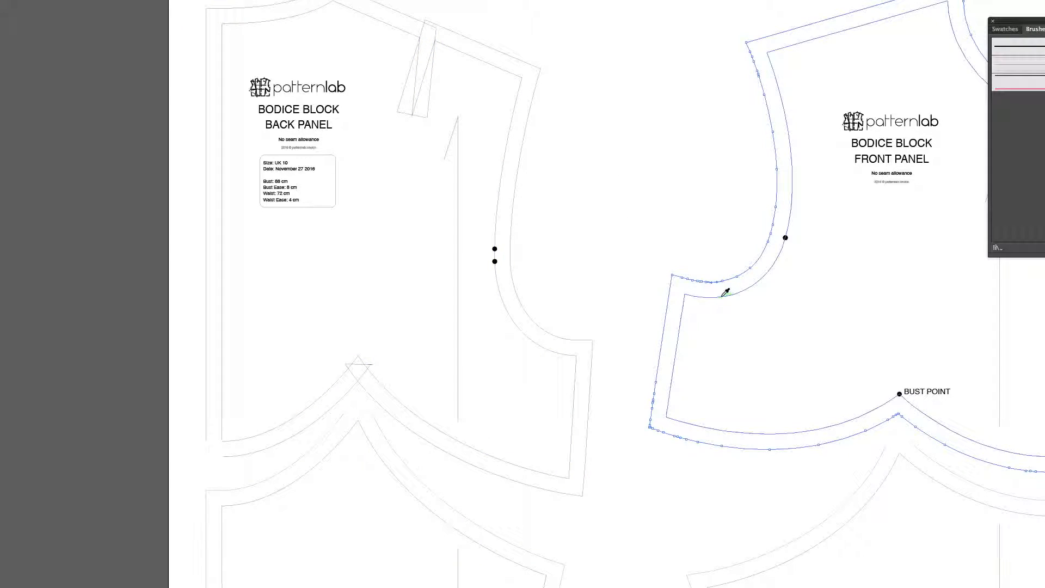
Set the outer seam line of the lower back panel to the near-black colour 000200
{"action": "left_click_drag", "start_coordinate": [723, 308], "coordinate": [632, 156]}
{"action": "left_click", "coordinate": [675, 353]}
{"action": "left_click", "coordinate": [526, 344]}
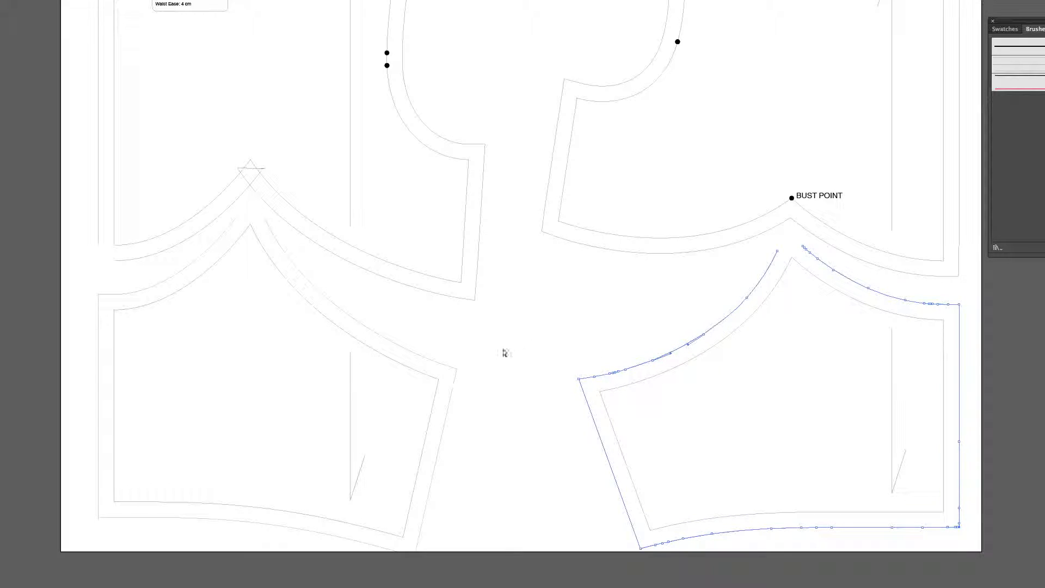
{"action": "left_click", "coordinate": [444, 367]}
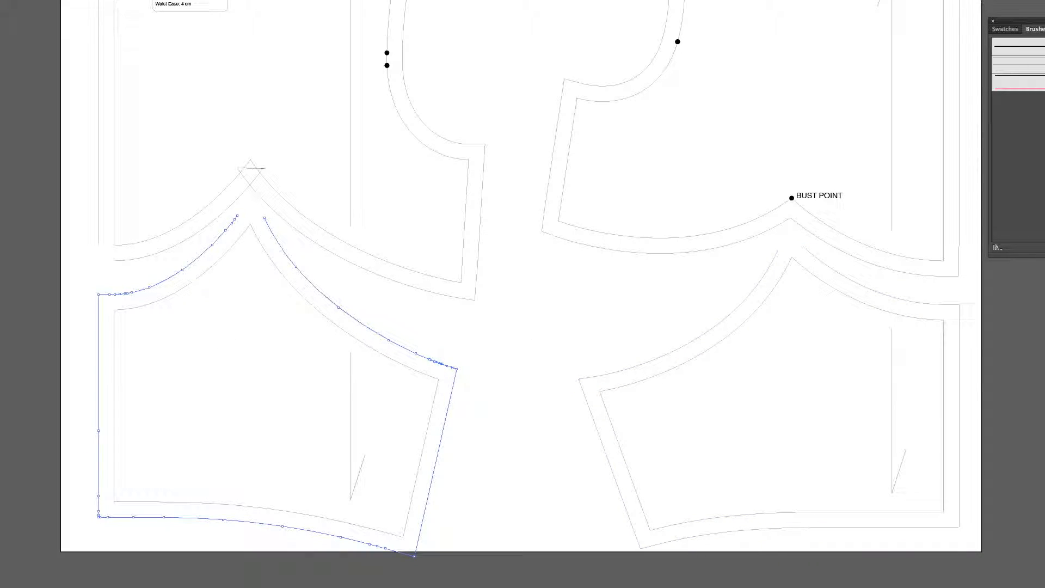
{"action": "left_click_drag", "start_coordinate": [498, 239], "coordinate": [478, 260]}
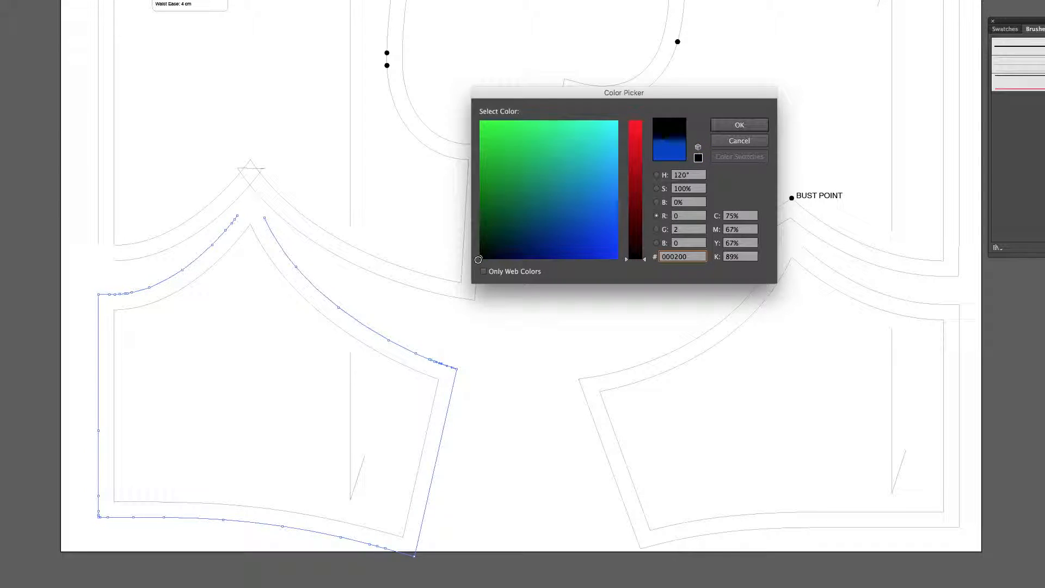
{"action": "left_click", "coordinate": [739, 124]}
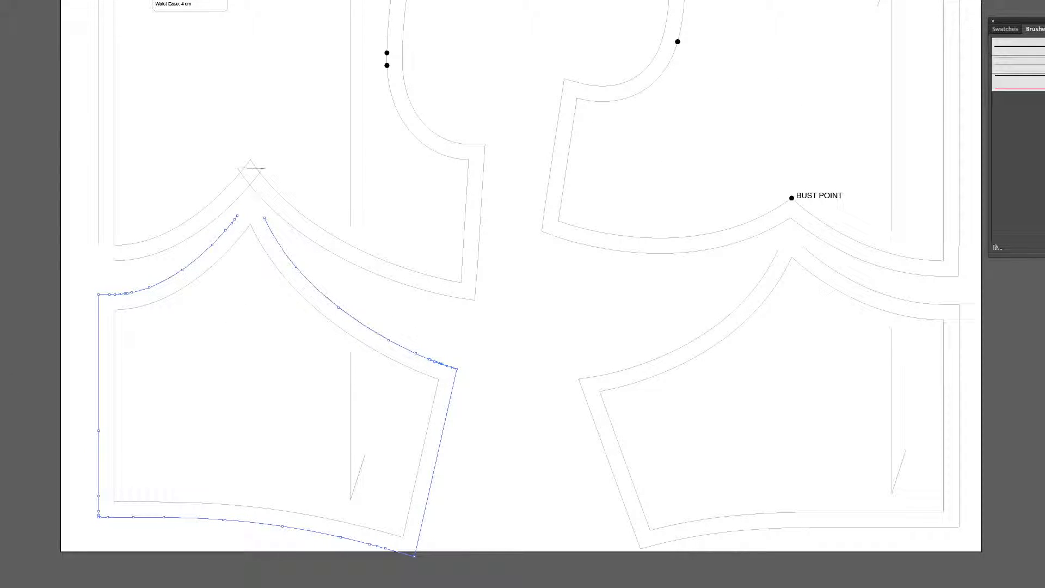
{"action": "left_click", "coordinate": [420, 330]}
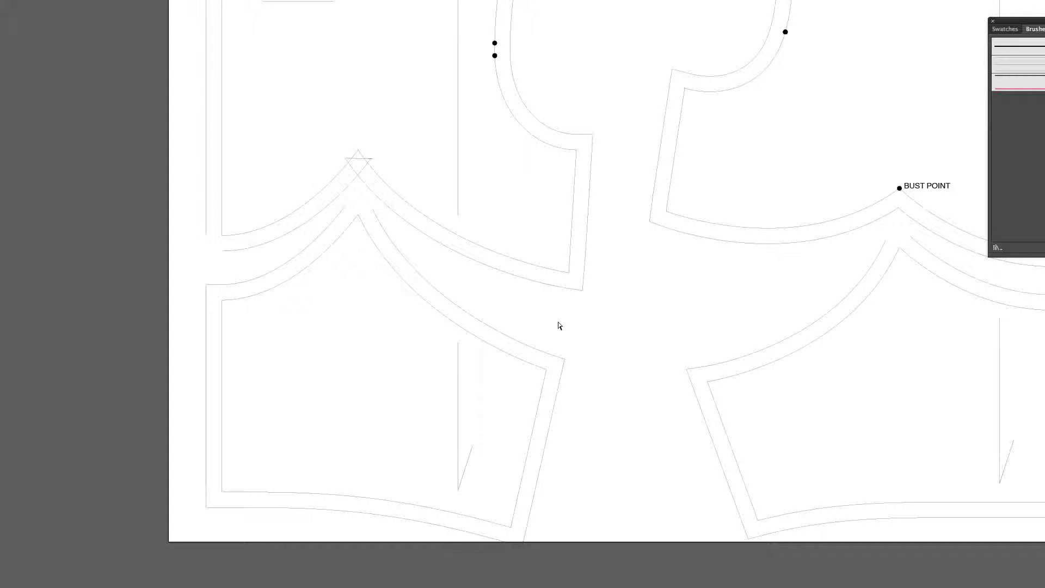
Unite the upper back panel's outer seam line with Pathfinder to remove the overlaps at the shoulder dart and lower peak
{"action": "left_click_drag", "start_coordinate": [643, 285], "coordinate": [562, 367]}
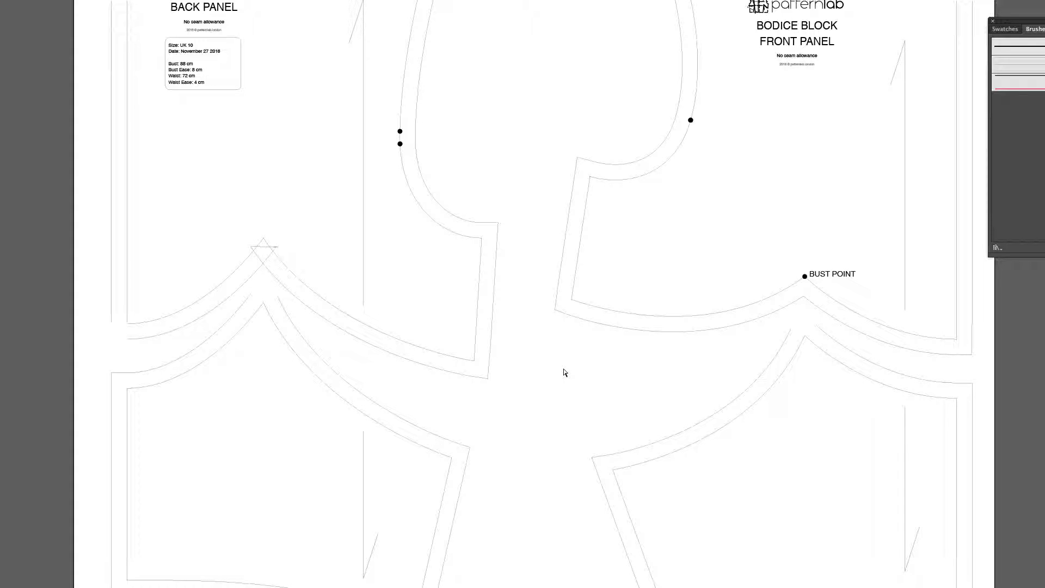
{"action": "left_click_drag", "start_coordinate": [578, 280], "coordinate": [611, 387]}
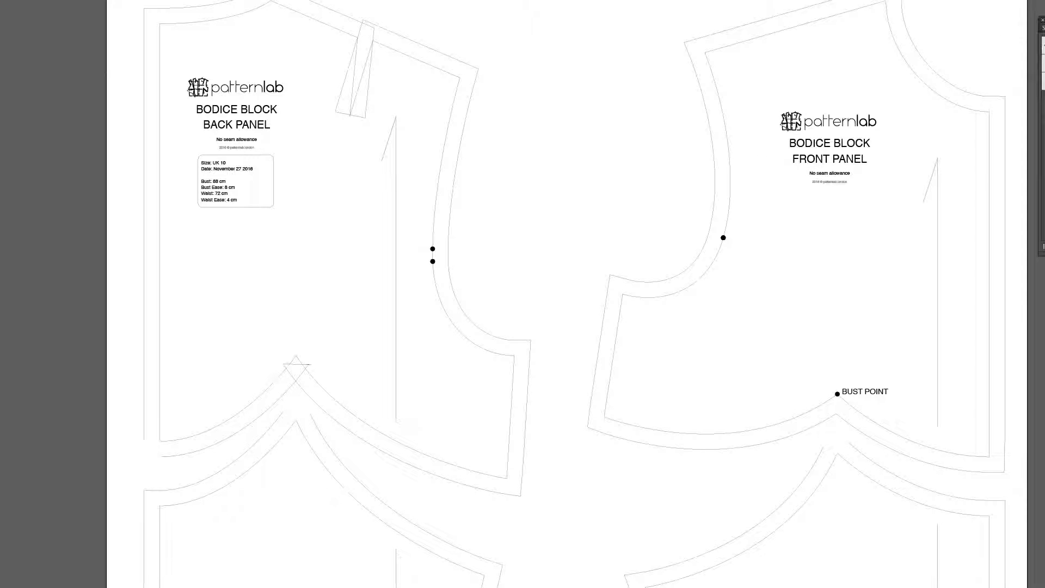
{"action": "mouse_move", "coordinate": [541, 194]}
{"action": "left_mouse_down"}
{"action": "mouse_move", "coordinate": [606, 248]}
{"action": "mouse_move", "coordinate": [554, 184]}
{"action": "left_mouse_up"}
{"action": "left_click", "coordinate": [488, 110]}
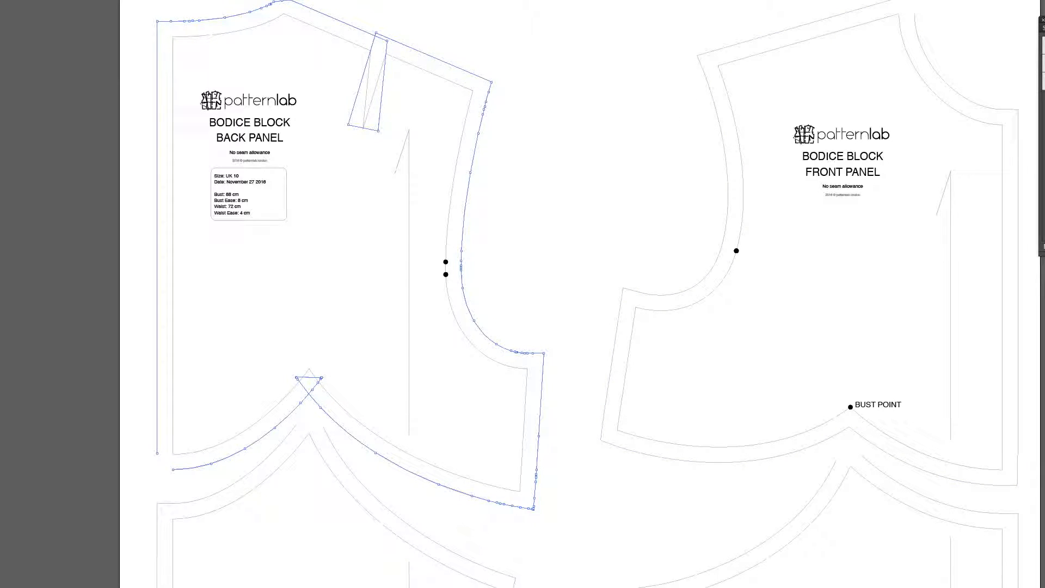
{"action": "left_click", "coordinate": [113, 0]}
{"action": "left_click", "coordinate": [124, 229]}
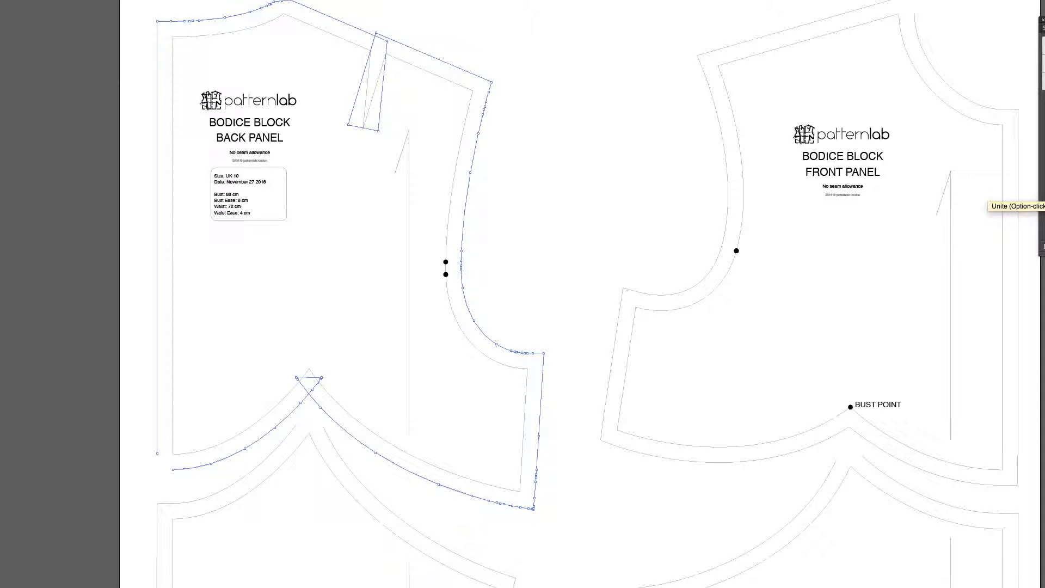
{"action": "left_click", "coordinate": [1041, 197]}
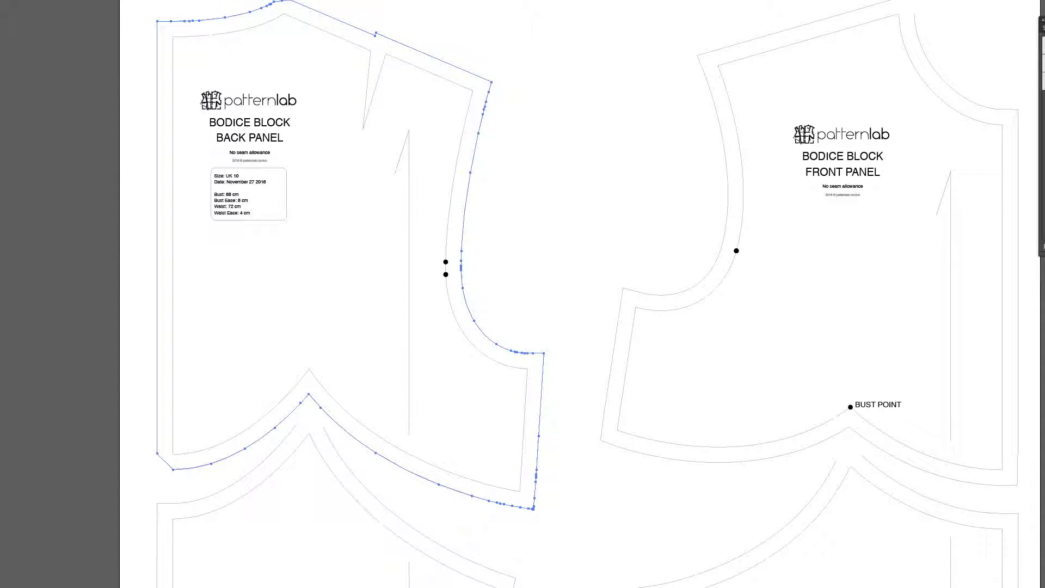